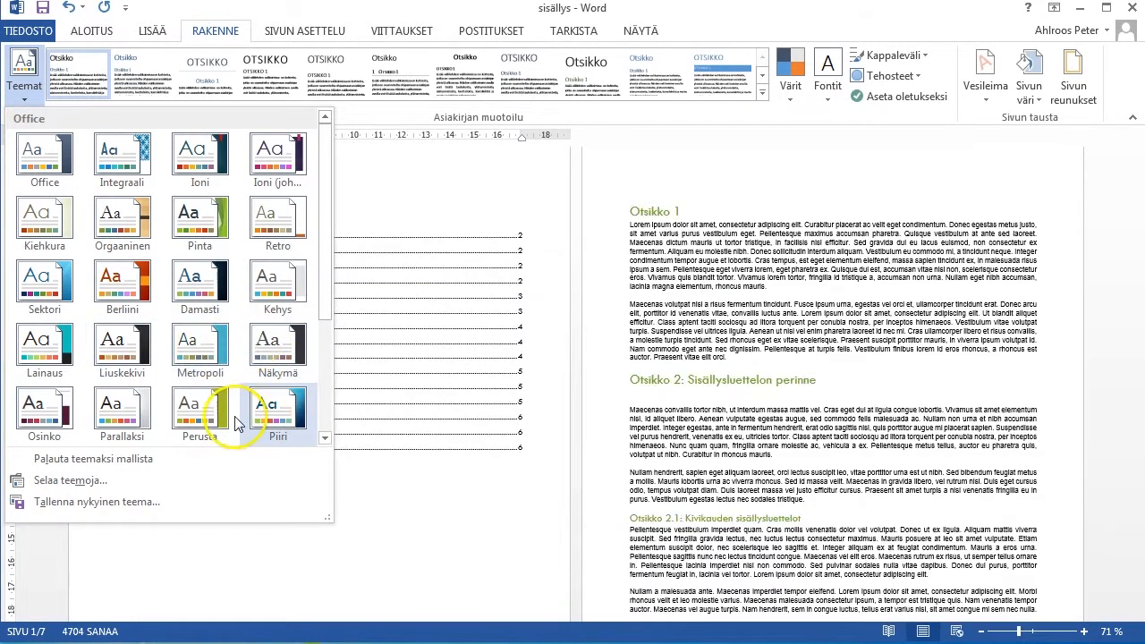
Apply the Damasti theme to the whole document.
{"action": "left_click", "coordinate": [204, 284]}
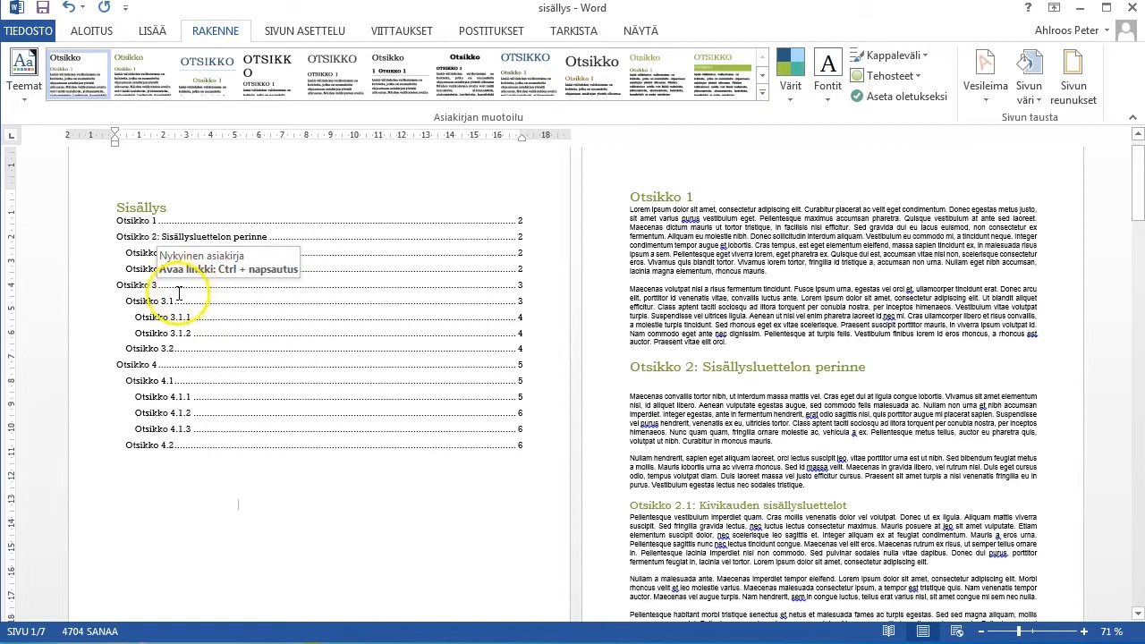
{"action": "left_click", "coordinate": [182, 292]}
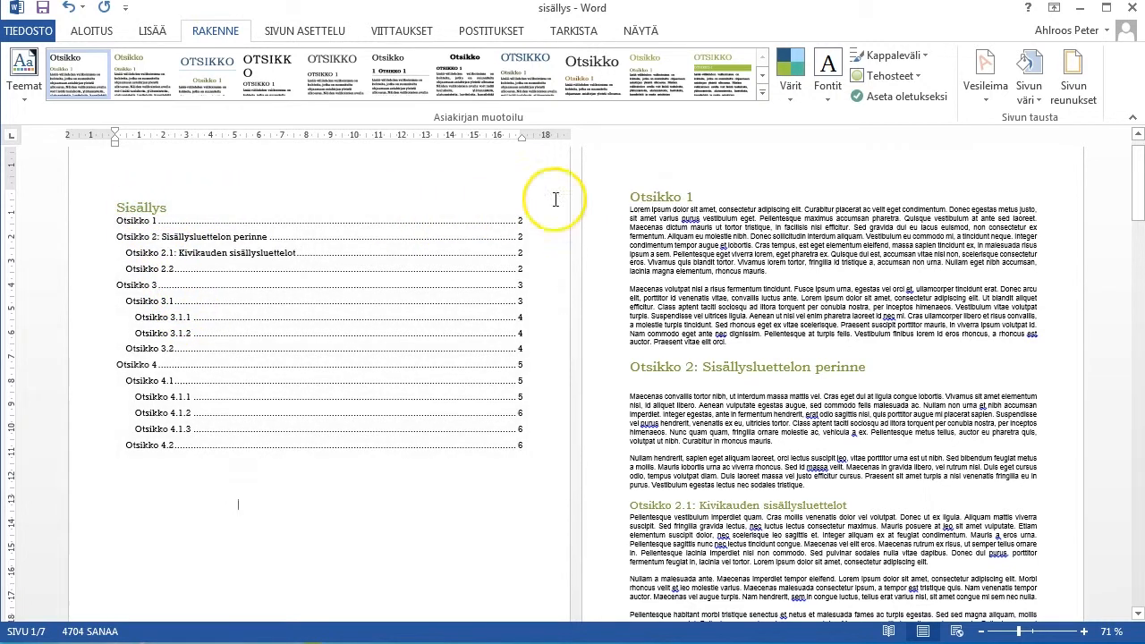
Try the Harmaasävy and Punainen-oranssi theme colour sets on the document.
{"action": "left_click", "coordinate": [789, 93]}
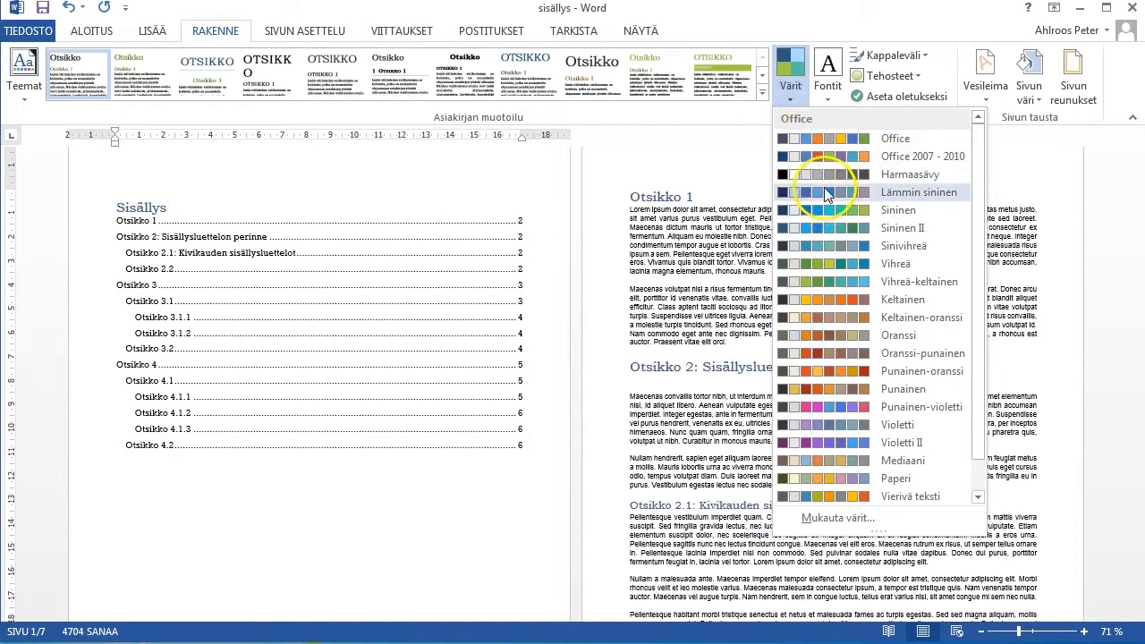
{"action": "left_click", "coordinate": [821, 174]}
{"action": "left_click", "coordinate": [789, 79]}
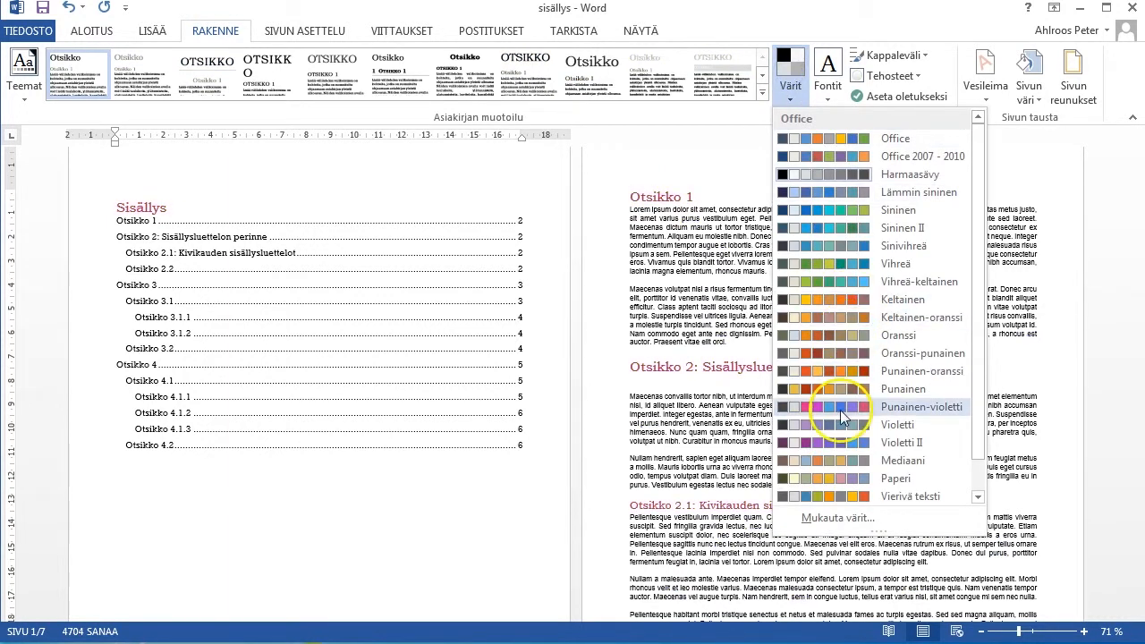
{"action": "left_click", "coordinate": [836, 369]}
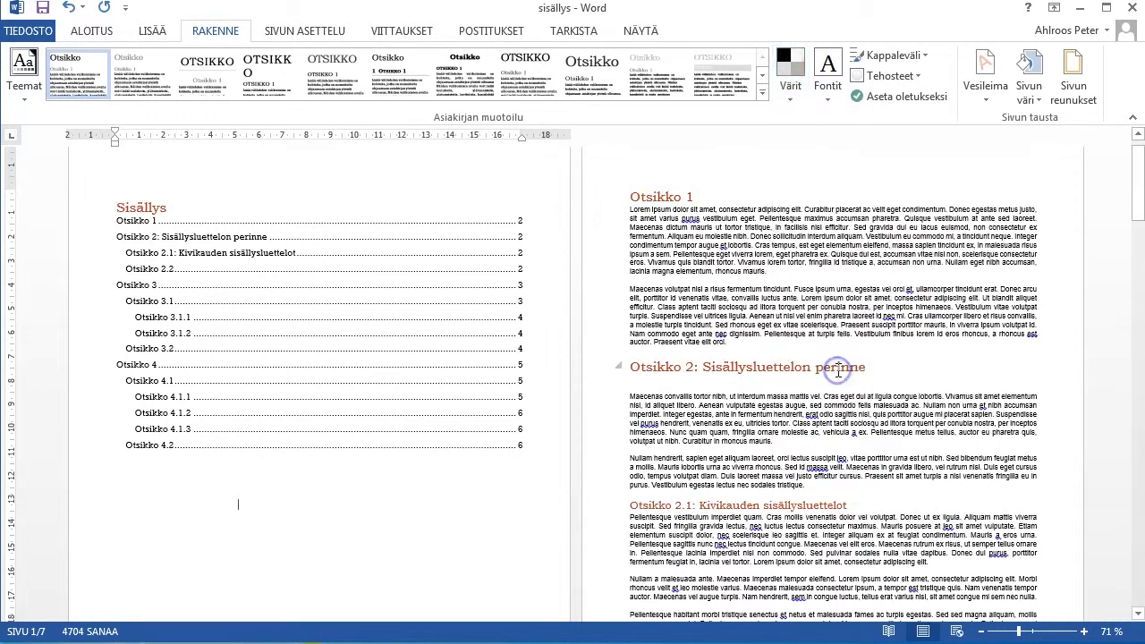
Set the document's theme colours to the Sininen colour set.
{"action": "left_click", "coordinate": [790, 76]}
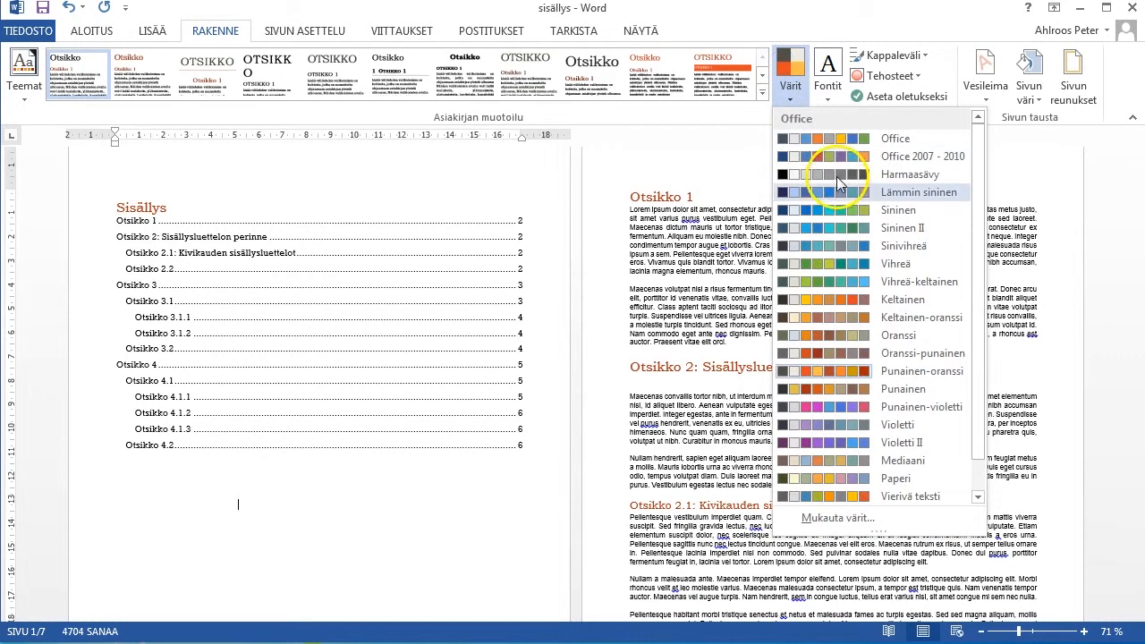
{"action": "left_click", "coordinate": [836, 209]}
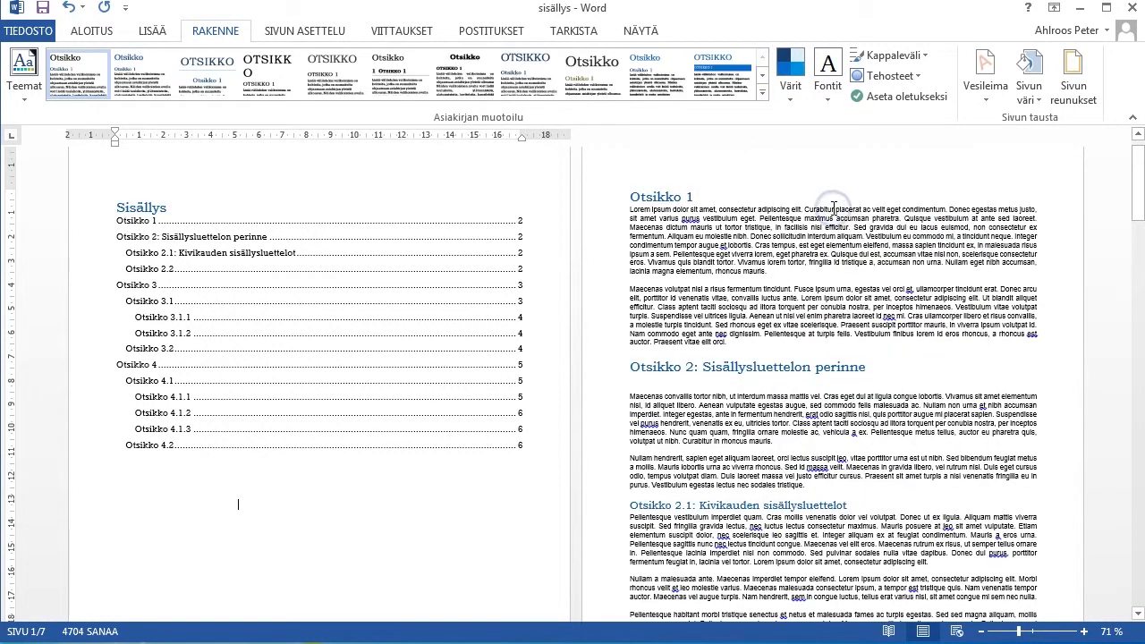
{"action": "left_click", "coordinate": [565, 411]}
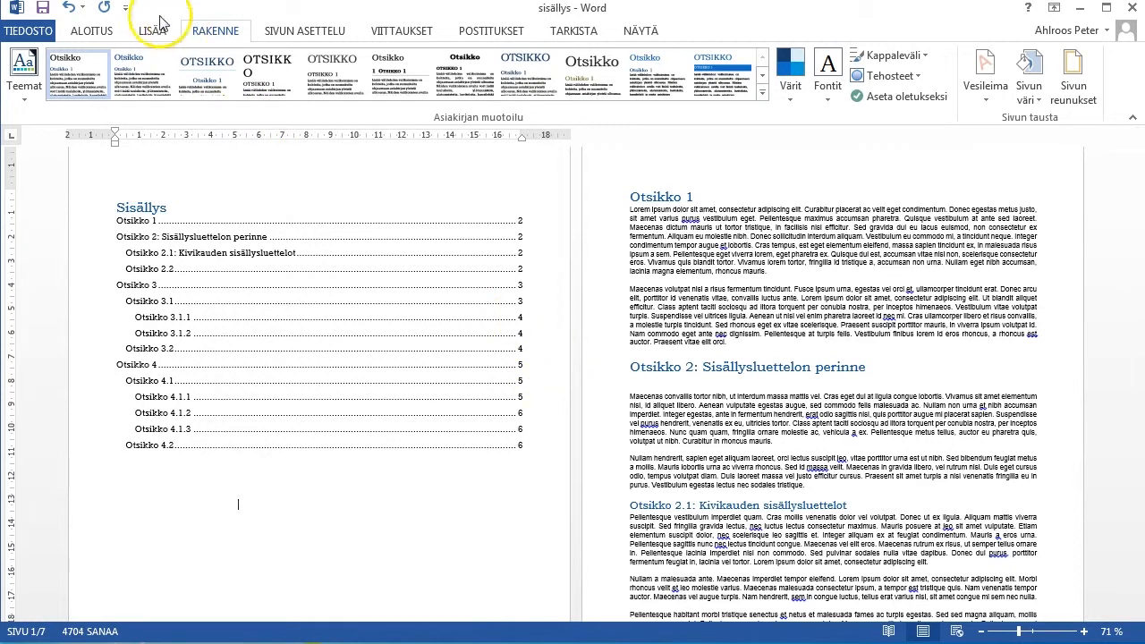
Format the "Otsikko 1" heading on page 2 as 18 pt bold with the automatic font colour.
{"action": "left_click", "coordinate": [92, 30]}
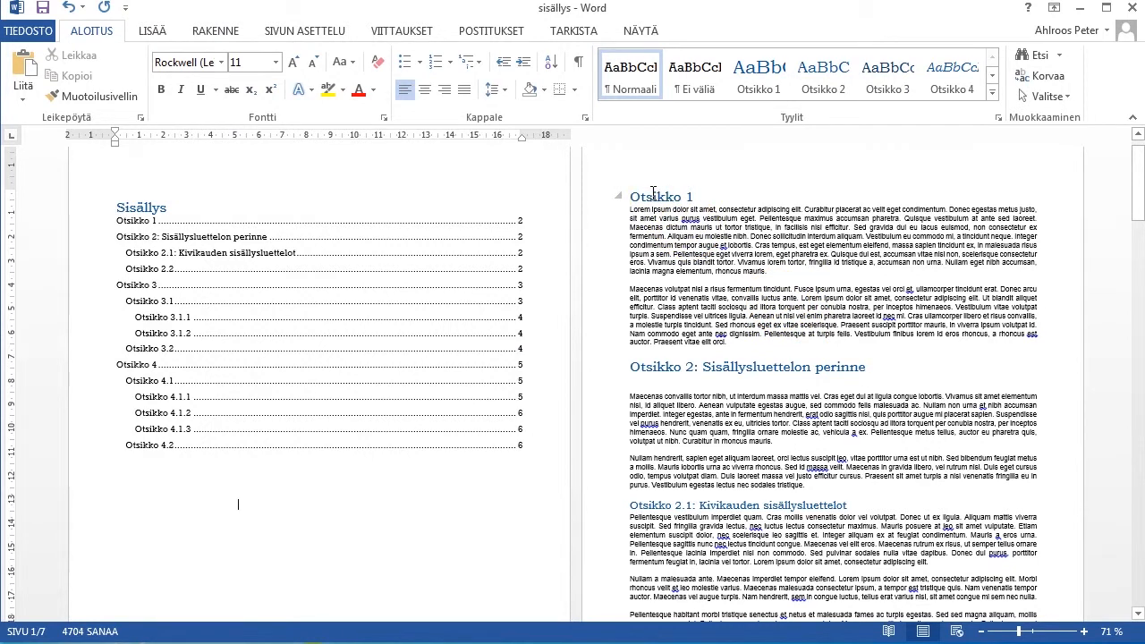
{"action": "left_click_drag", "start_coordinate": [693, 196], "coordinate": [631, 195]}
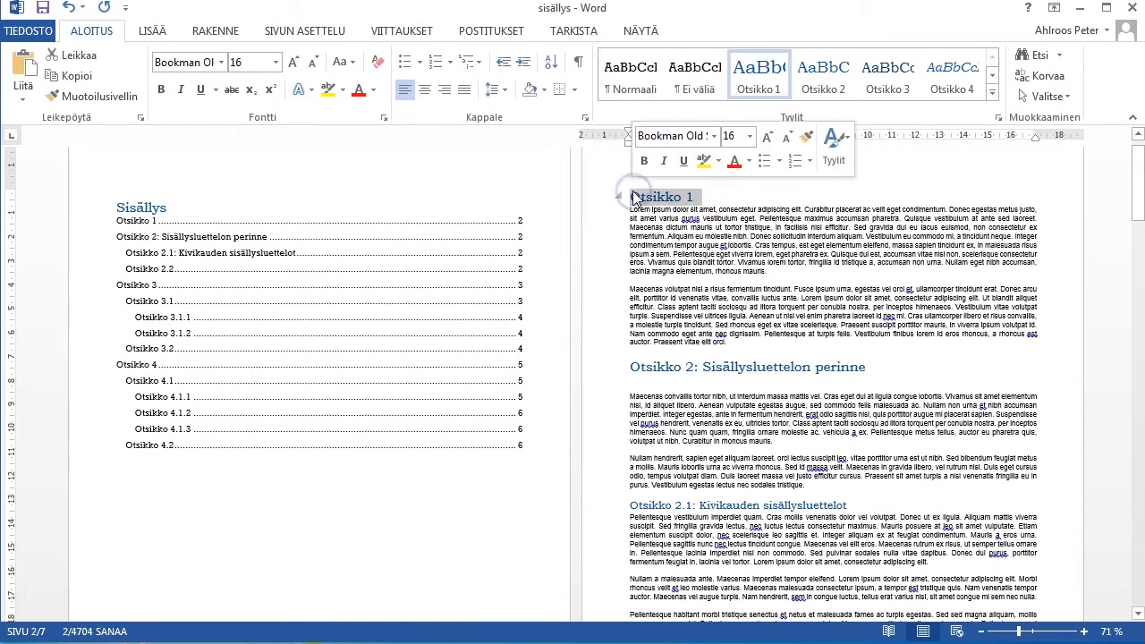
{"action": "left_click", "coordinate": [768, 141]}
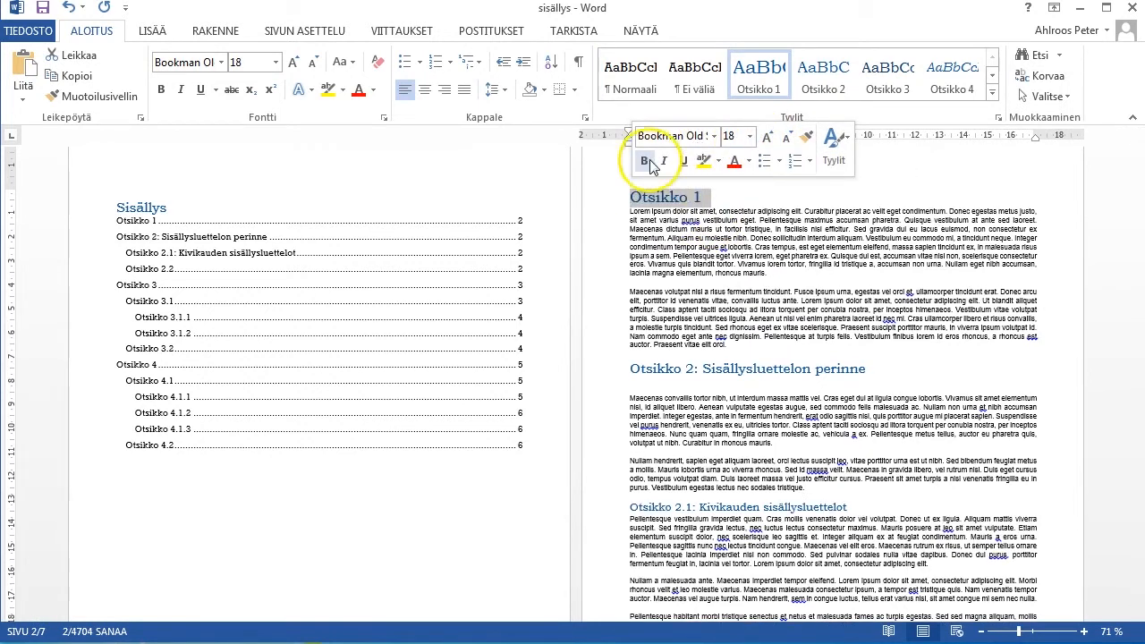
{"action": "left_click", "coordinate": [644, 161]}
{"action": "left_click", "coordinate": [748, 161]}
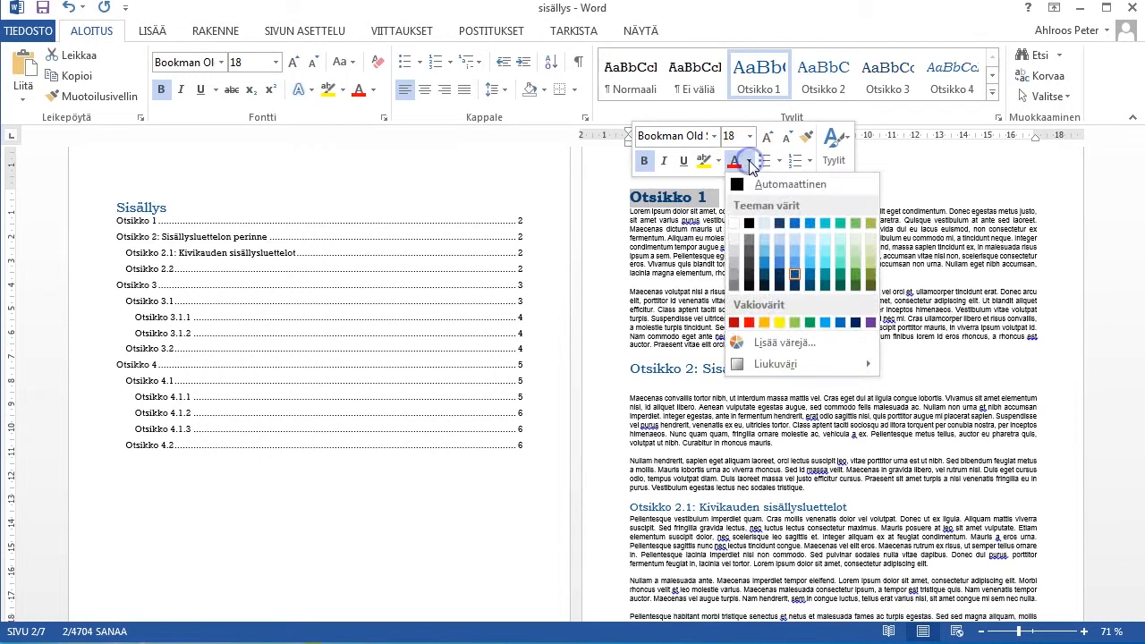
{"action": "left_click", "coordinate": [751, 181]}
{"action": "left_click", "coordinate": [749, 163]}
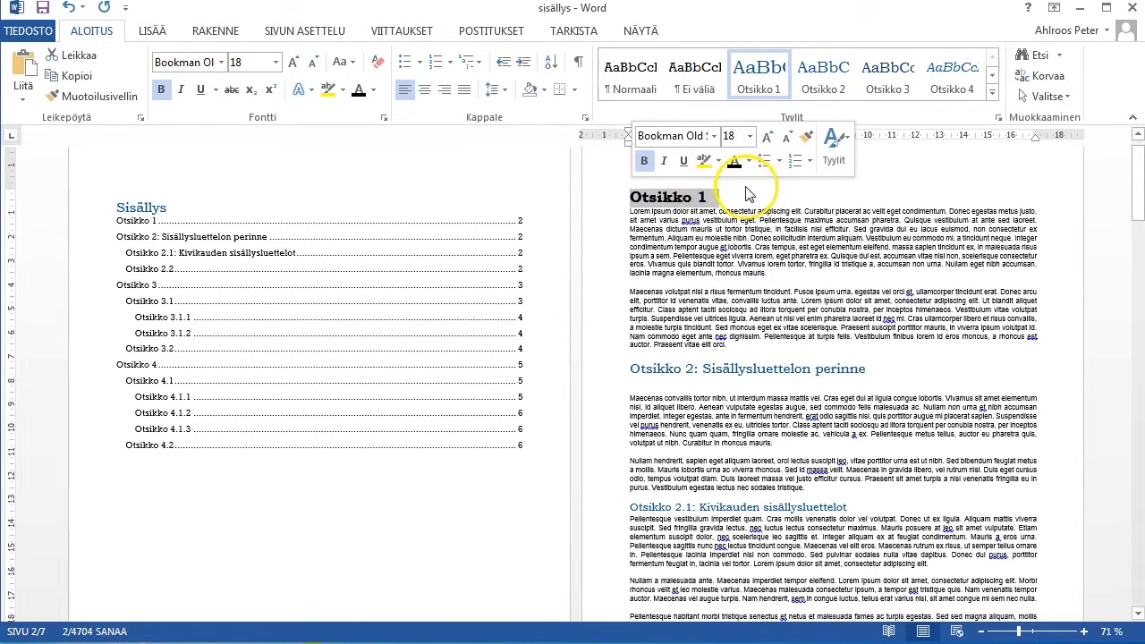
{"action": "left_click", "coordinate": [751, 194]}
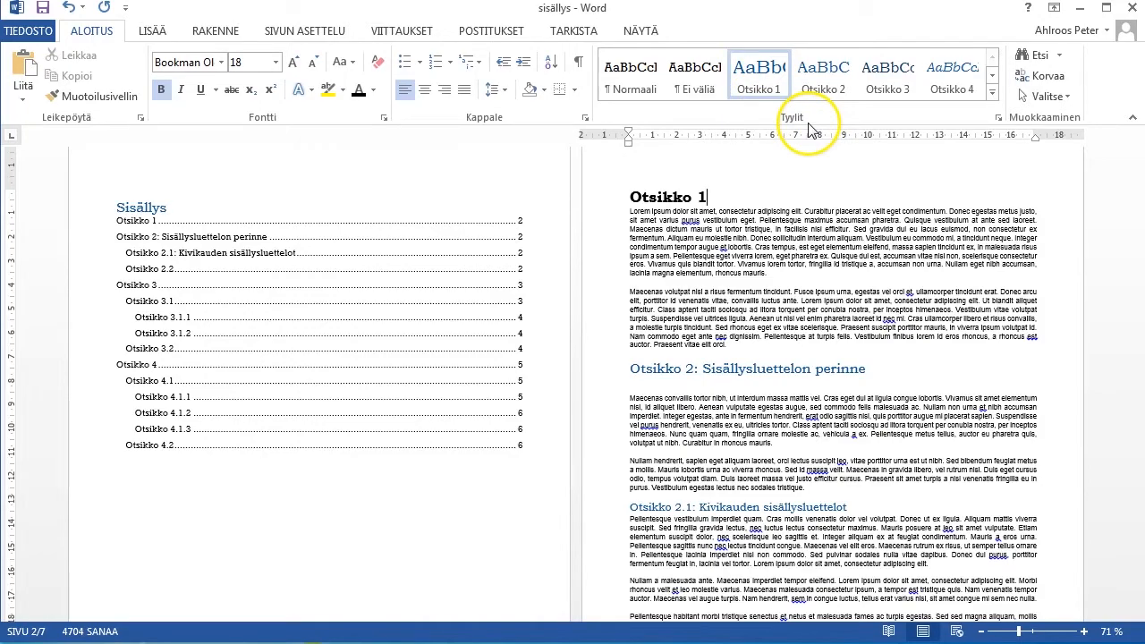
Update the Otsikko 1 style to match the reformatted heading and check the other main headings in the document.
{"action": "right_click", "coordinate": [753, 76]}
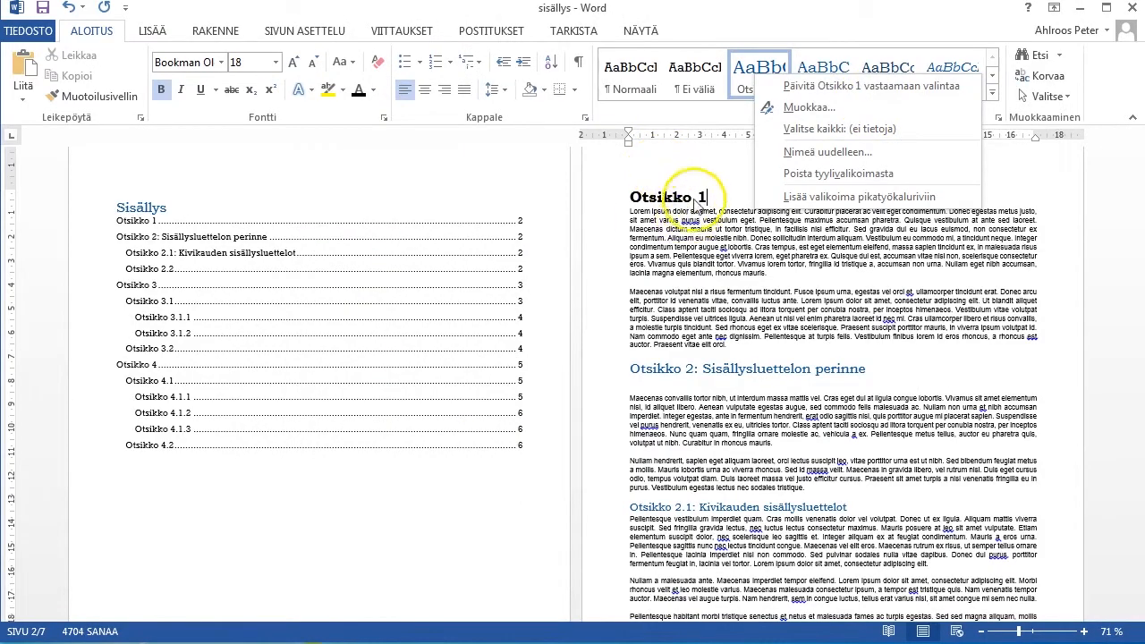
{"action": "left_click", "coordinate": [793, 86]}
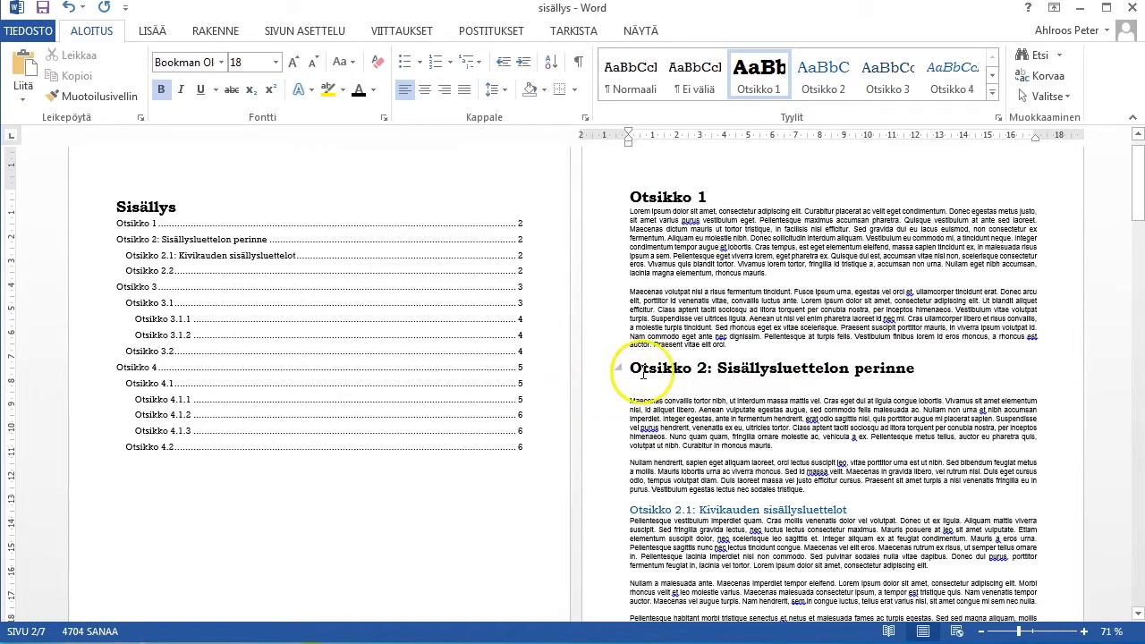
{"action": "scroll", "coordinate": [745, 371], "scroll_direction": "down", "scroll_amount": 2}
{"action": "scroll", "coordinate": [745, 371], "scroll_direction": "down", "scroll_amount": 15}
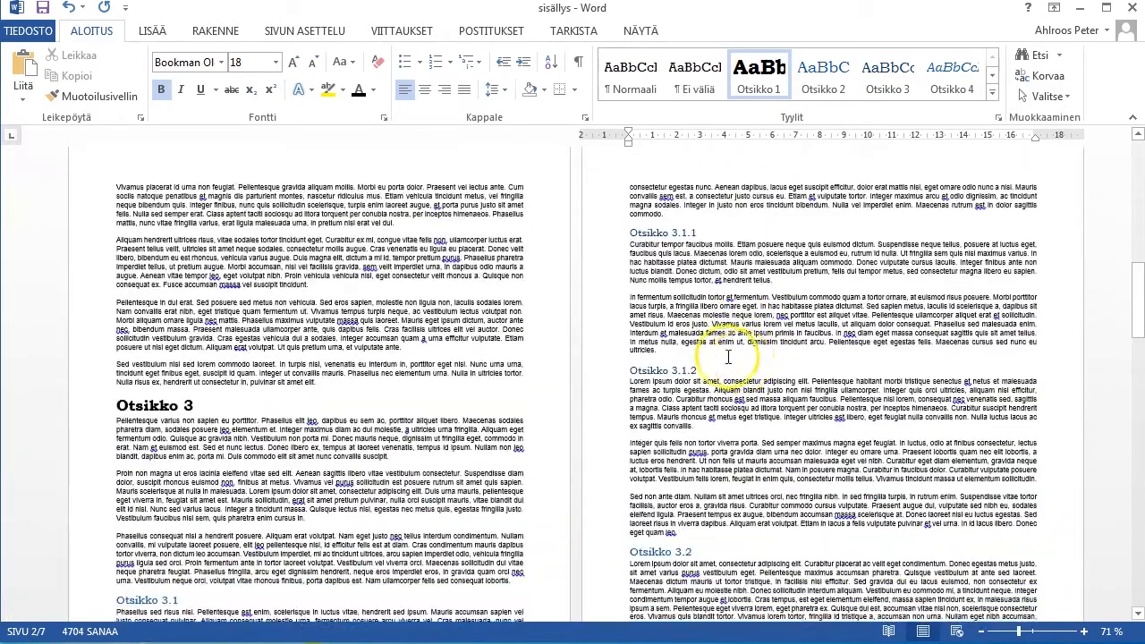
{"action": "scroll", "coordinate": [742, 361], "scroll_direction": "down", "scroll_amount": 3}
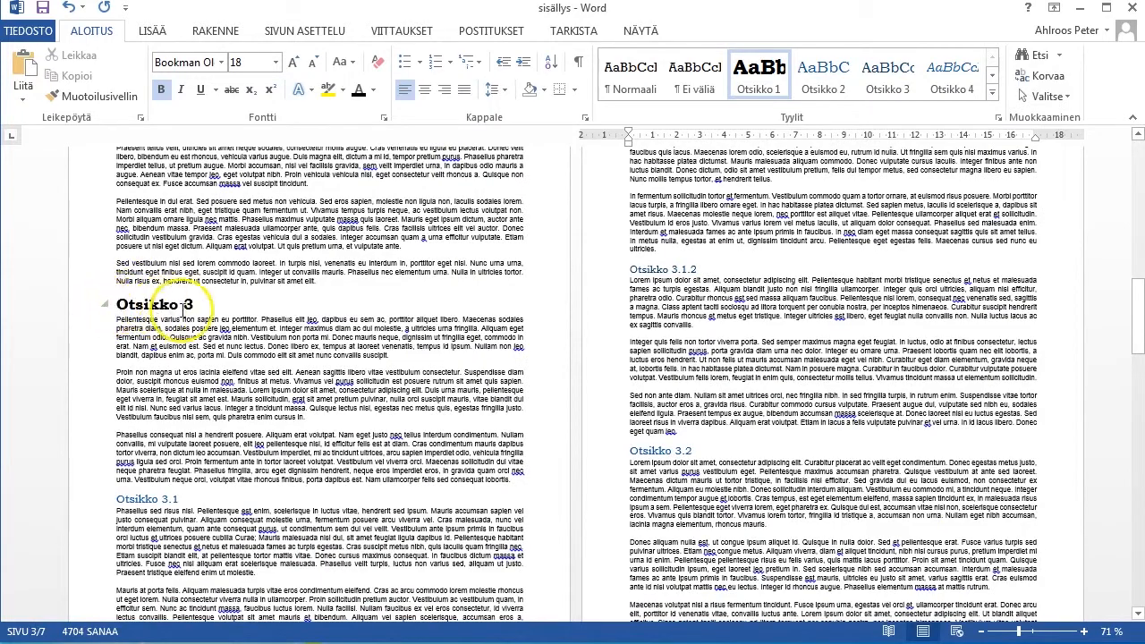
Change the "Otsikko 1" heading on page 2 to Adobe Caslon Pro, 20 pt, without bold.
{"action": "scroll", "coordinate": [753, 292], "scroll_direction": "up", "scroll_amount": 9}
{"action": "scroll", "coordinate": [753, 293], "scroll_direction": "up", "scroll_amount": 15}
{"action": "double_click", "coordinate": [673, 230]}
{"action": "left_click", "coordinate": [722, 220]}
{"action": "left_click_drag", "start_coordinate": [721, 220], "coordinate": [629, 221]}
{"action": "left_click", "coordinate": [713, 160]}
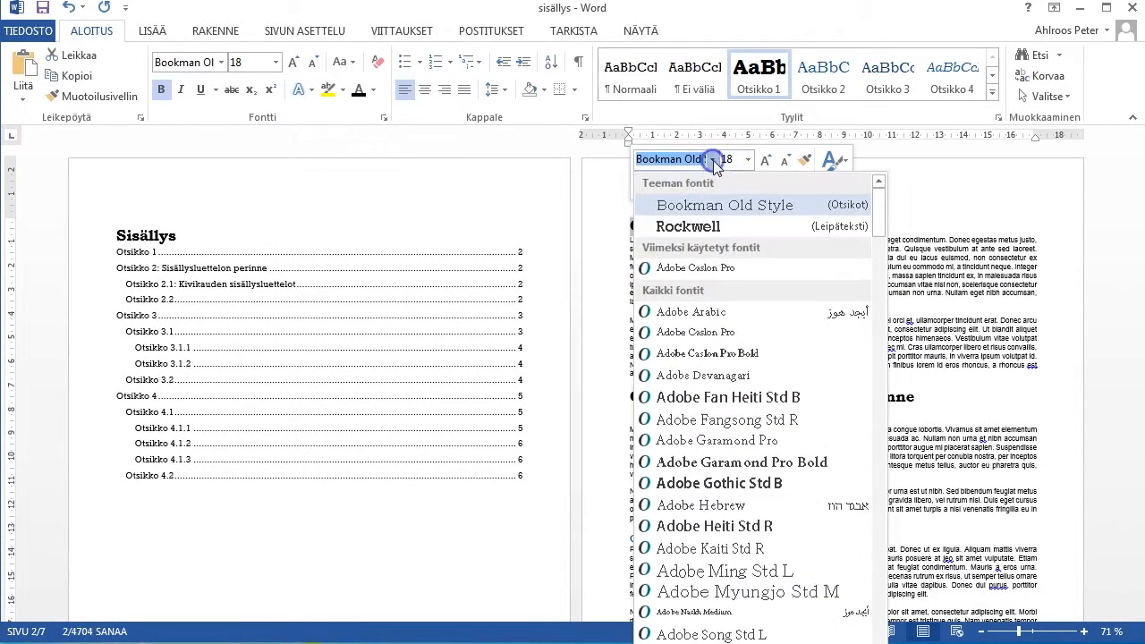
{"action": "left_click", "coordinate": [708, 266]}
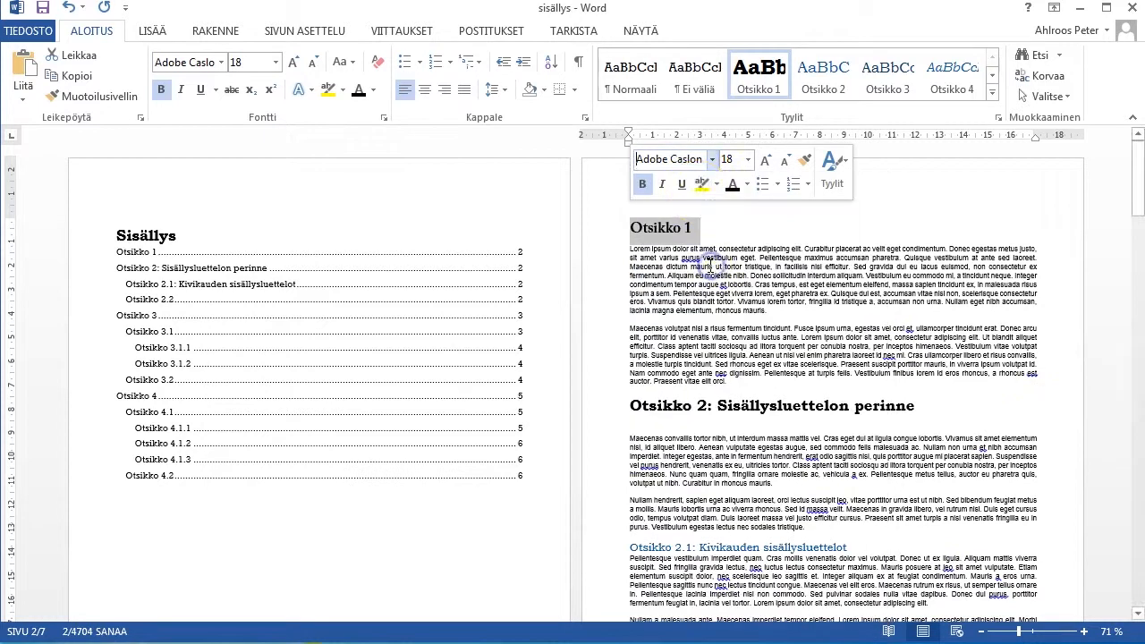
{"action": "left_click", "coordinate": [641, 184]}
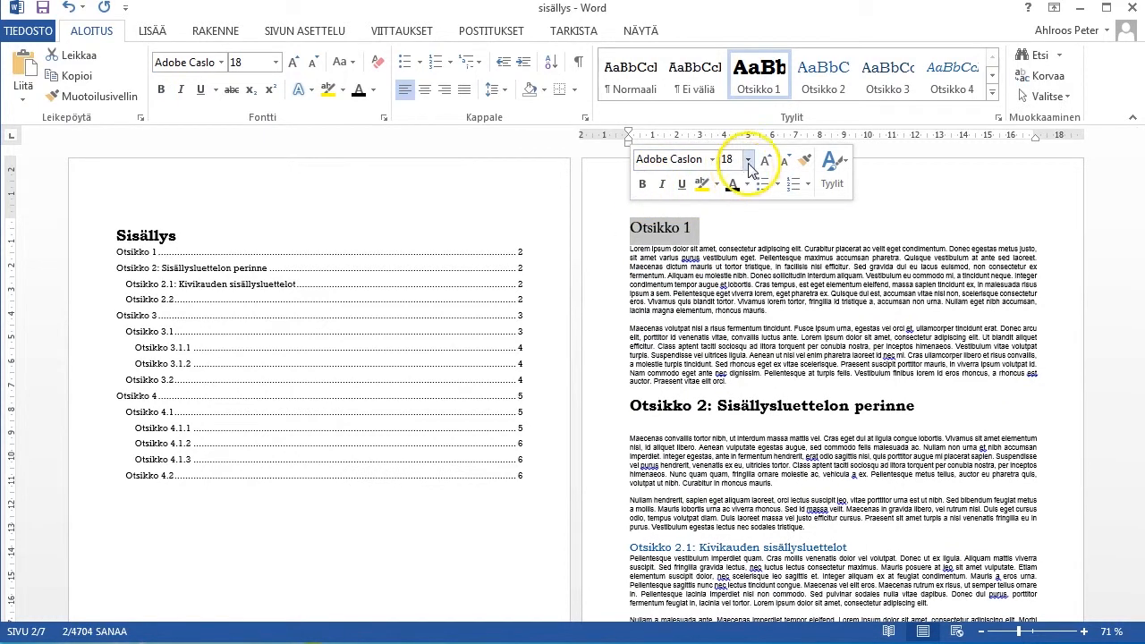
{"action": "left_click", "coordinate": [747, 159]}
{"action": "left_click", "coordinate": [729, 317]}
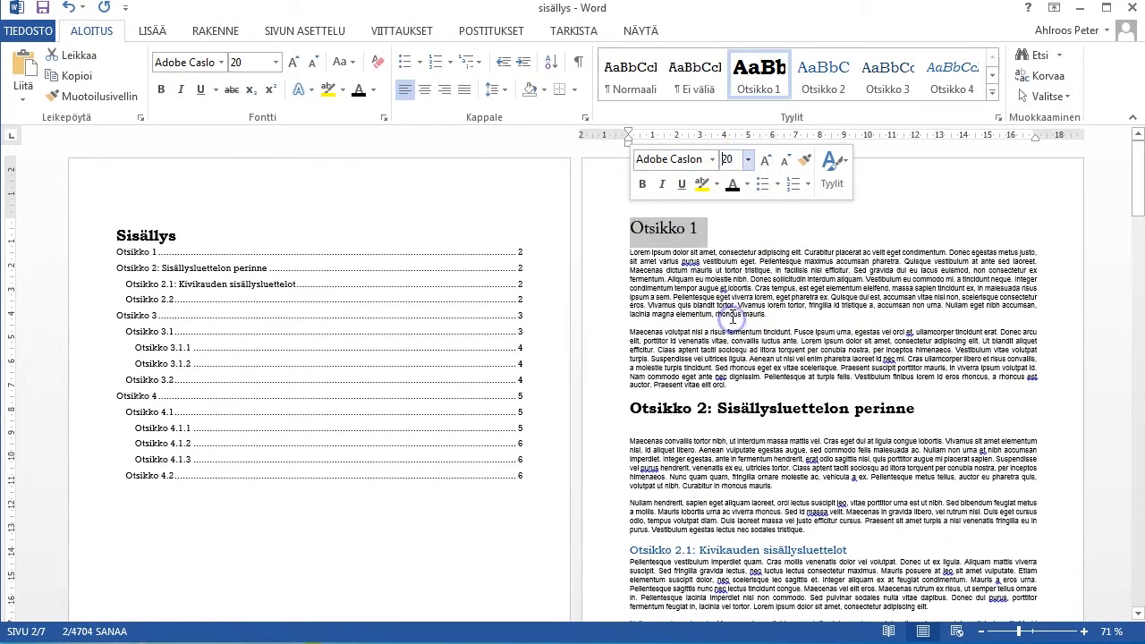
{"action": "left_click", "coordinate": [789, 227]}
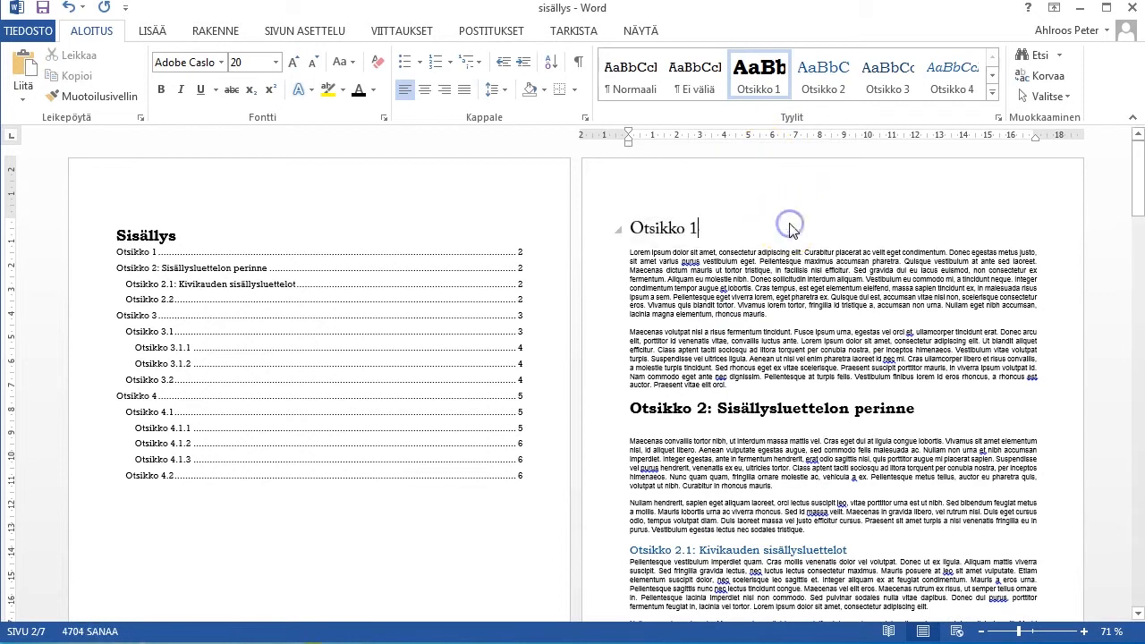
Update the Otsikko 1 style from the selected "Otsikko 1" heading so all main headings take the new font and size.
{"action": "triple_click", "coordinate": [666, 226]}
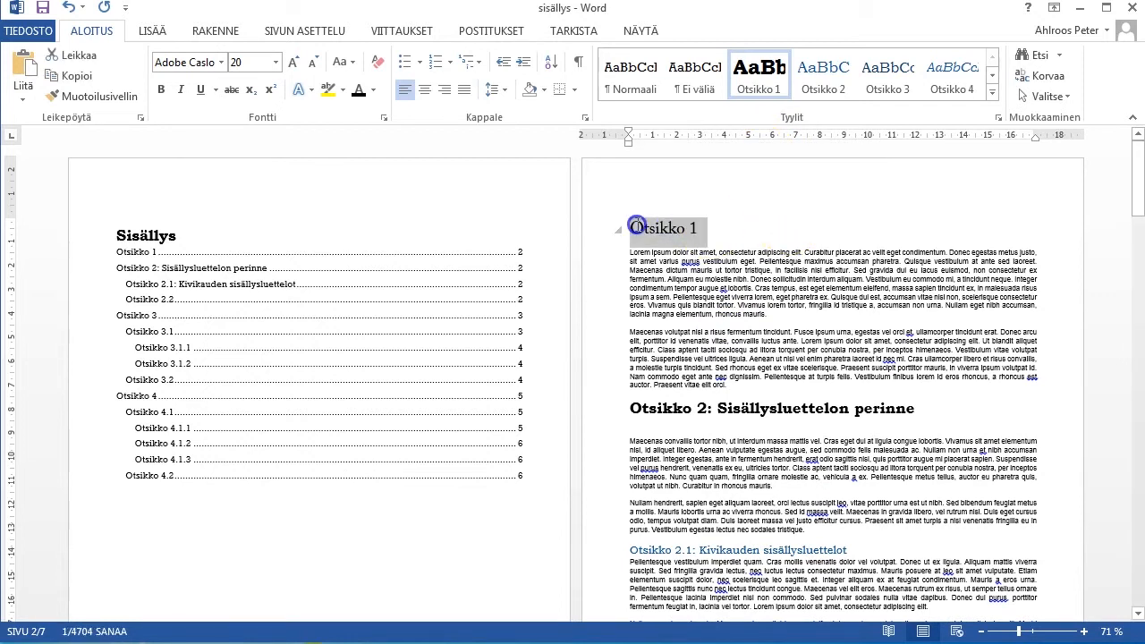
{"action": "right_click", "coordinate": [759, 76]}
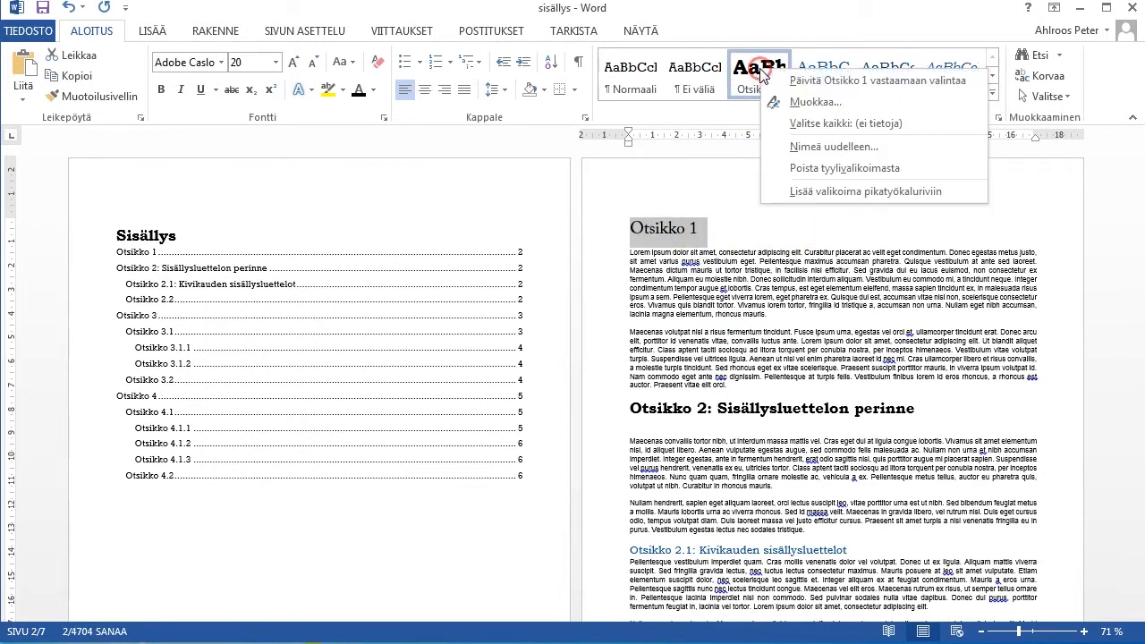
{"action": "left_click", "coordinate": [822, 82]}
{"action": "left_click", "coordinate": [780, 215]}
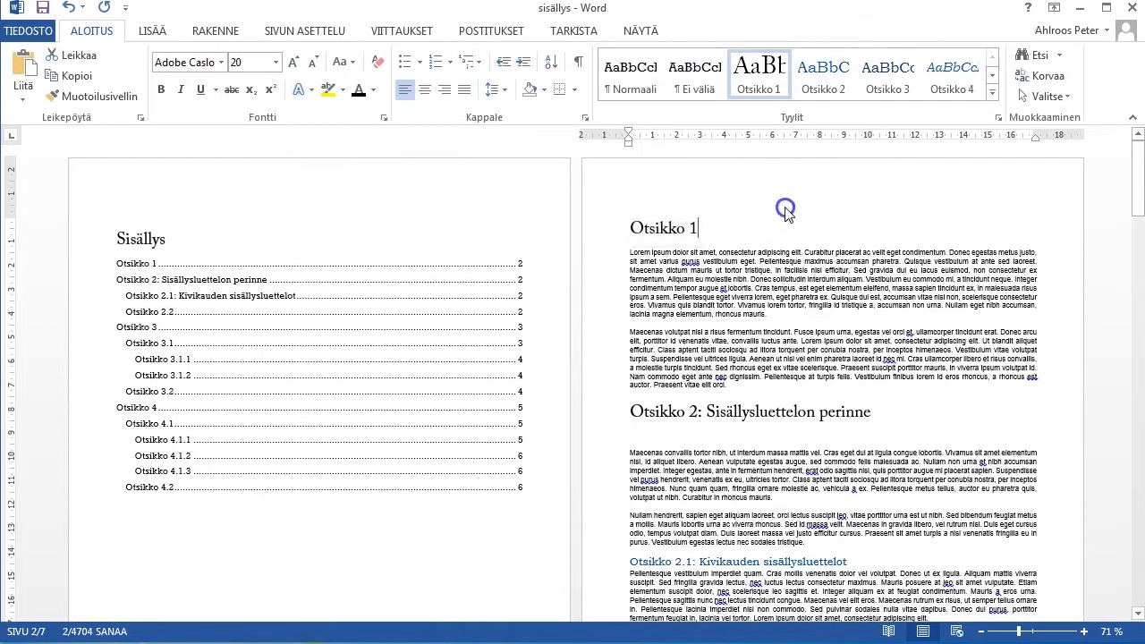
Format the heading "Otsikko 2.1: Kivikauden sisällysluettelot" in Adobe Caslon Pro with a dark grey theme font colour.
{"action": "scroll", "coordinate": [785, 212], "scroll_direction": "down", "scroll_amount": 1}
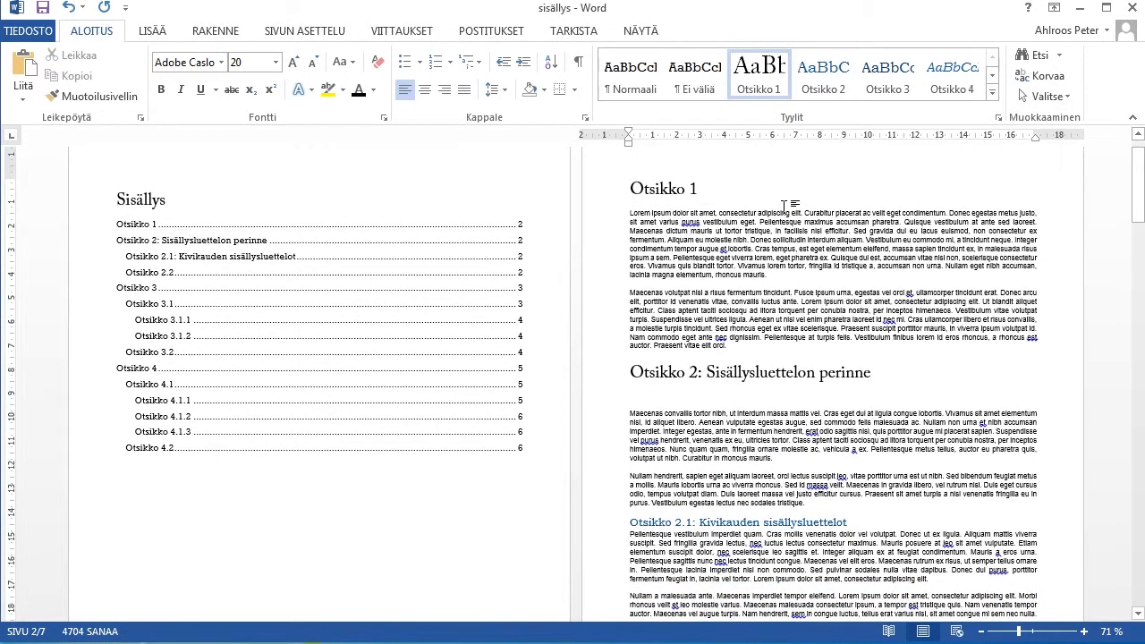
{"action": "scroll", "coordinate": [785, 205], "scroll_direction": "down", "scroll_amount": 5}
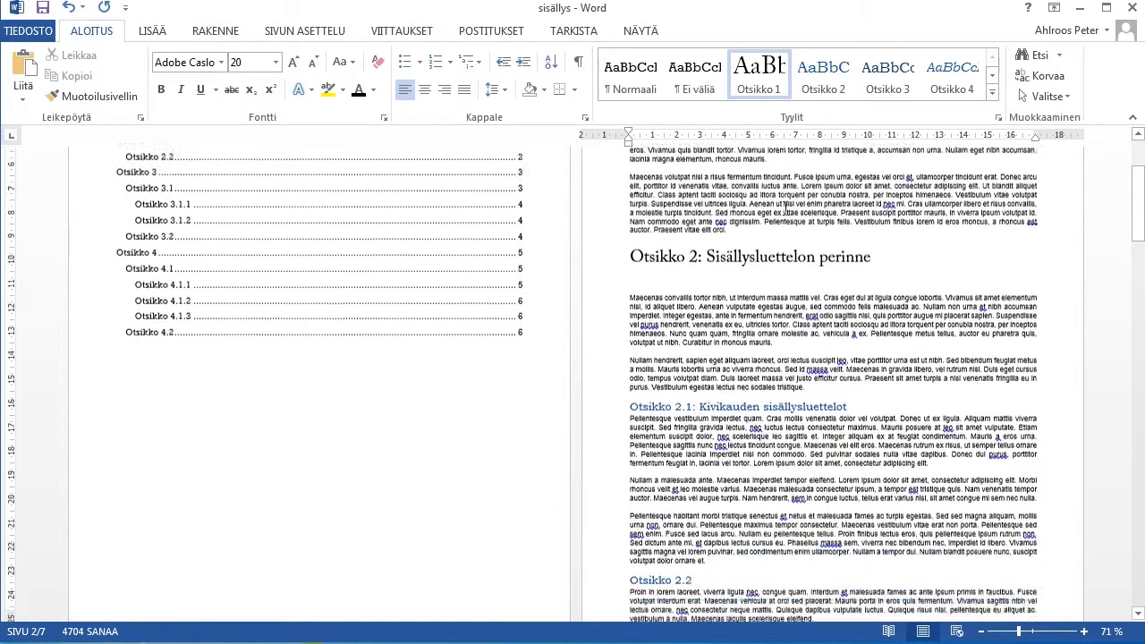
{"action": "left_click_drag", "start_coordinate": [630, 305], "coordinate": [855, 306]}
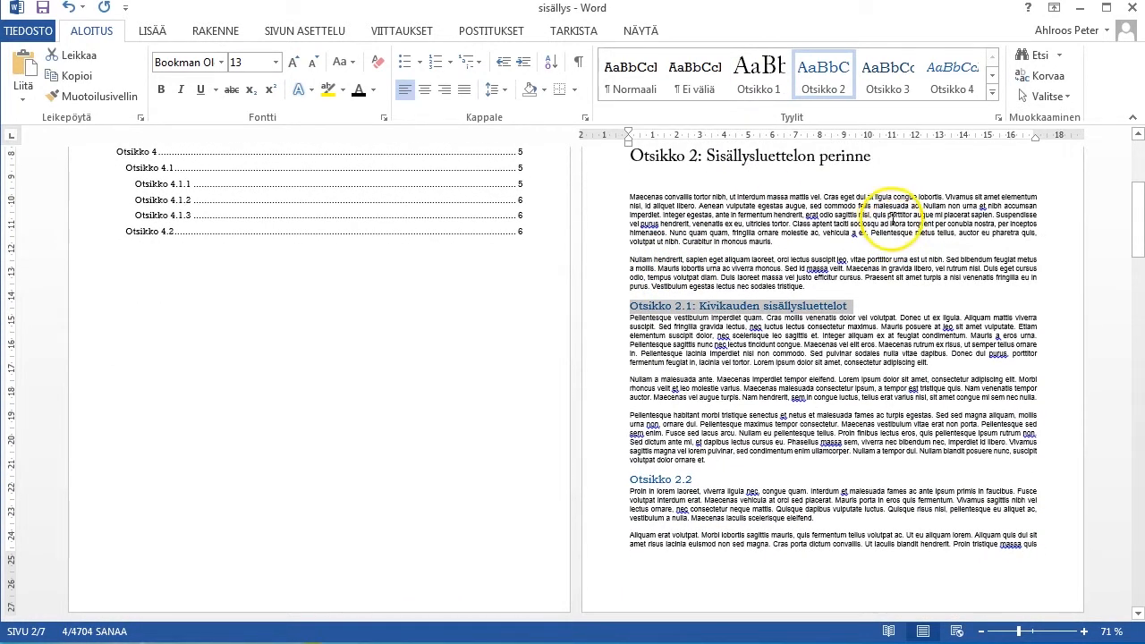
{"action": "right_click", "coordinate": [769, 306]}
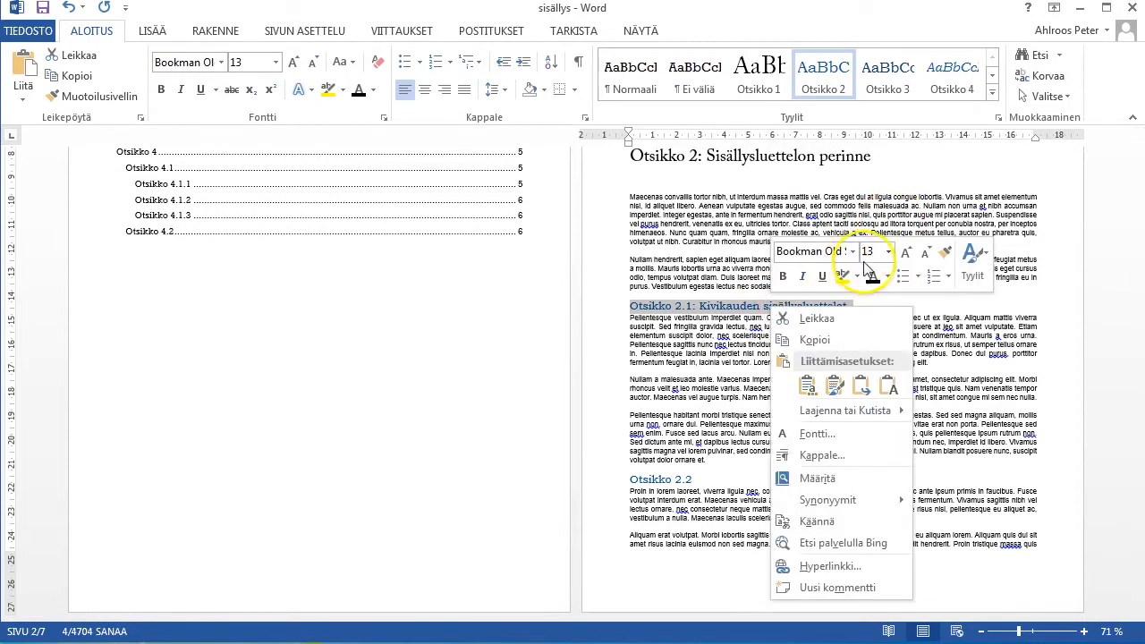
{"action": "left_click", "coordinate": [853, 252]}
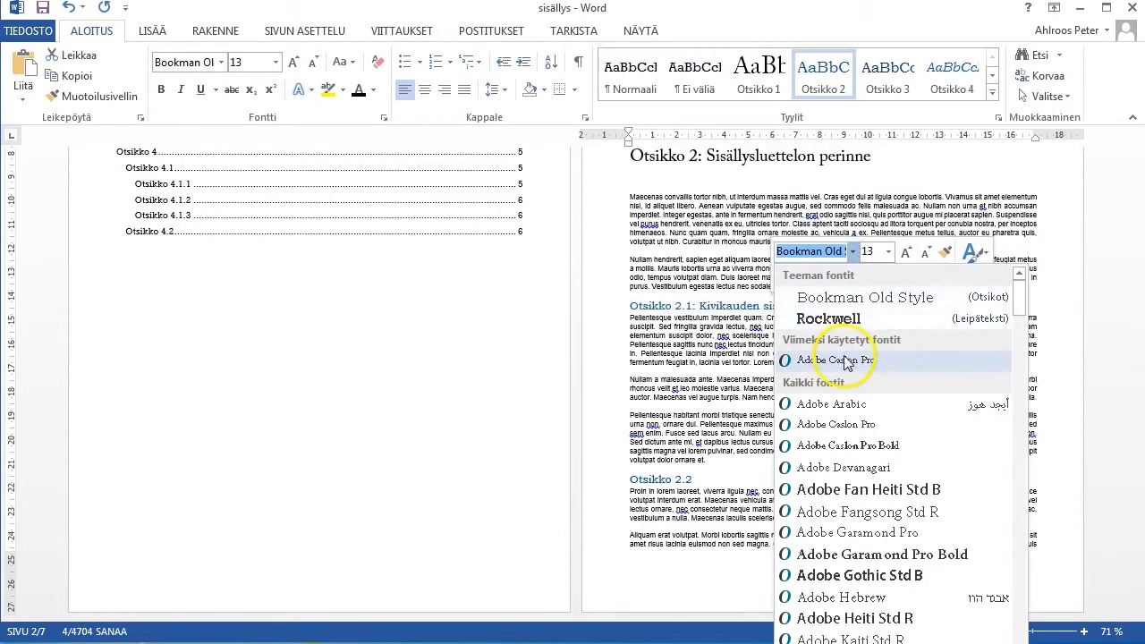
{"action": "left_click", "coordinate": [845, 356]}
{"action": "left_click", "coordinate": [886, 276]}
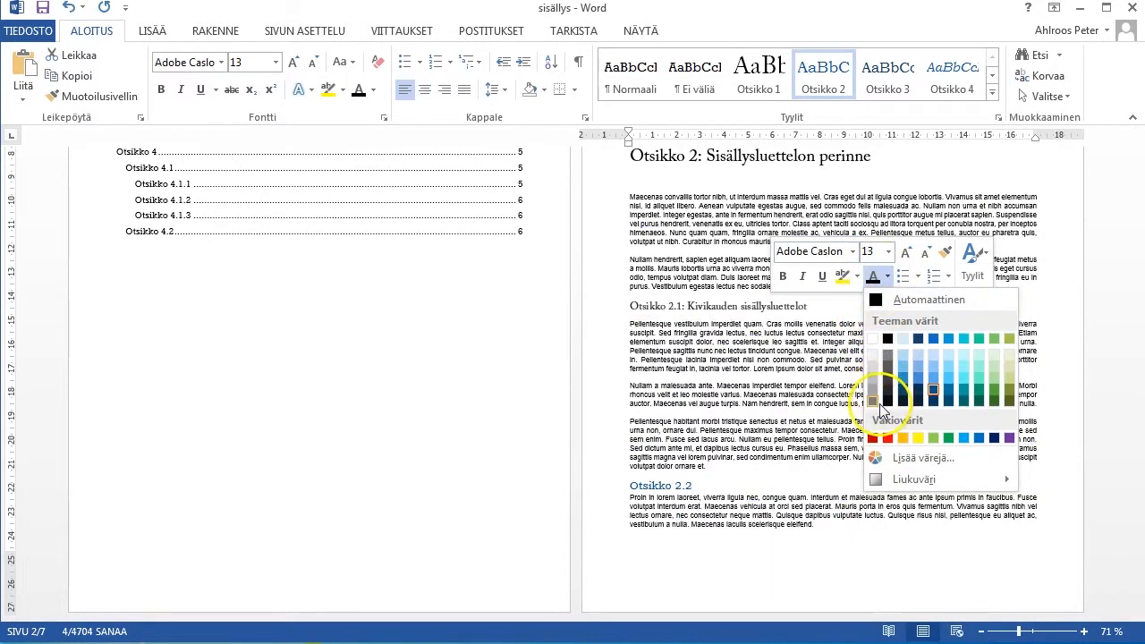
{"action": "left_click", "coordinate": [886, 383]}
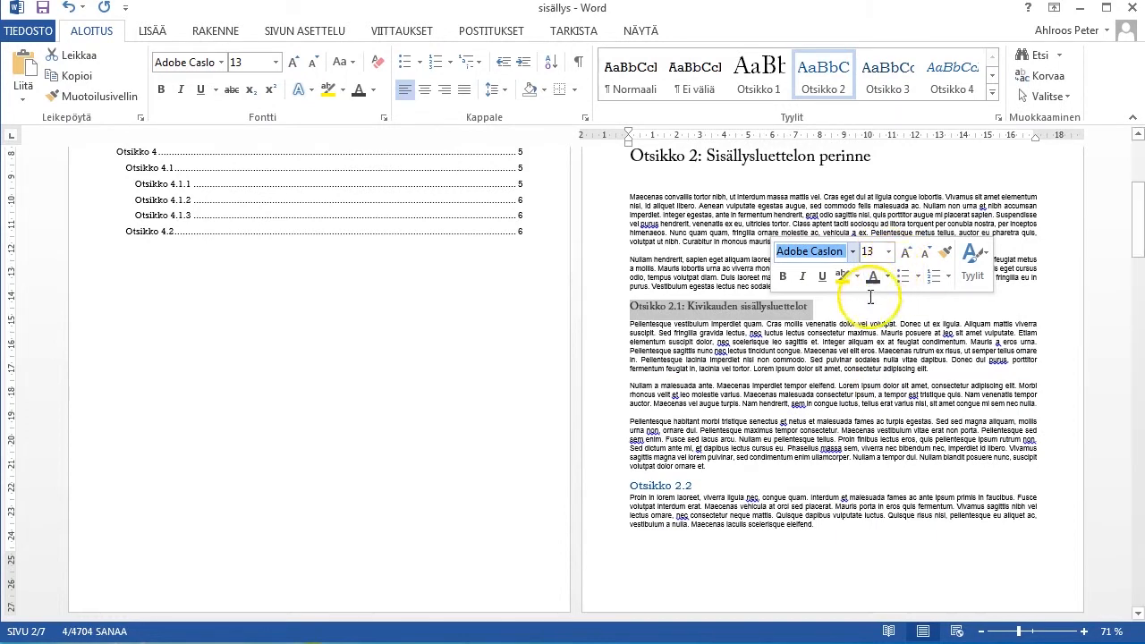
Update the Otsikko 2 style to match the reformatted 2.1 heading.
{"action": "right_click", "coordinate": [815, 77]}
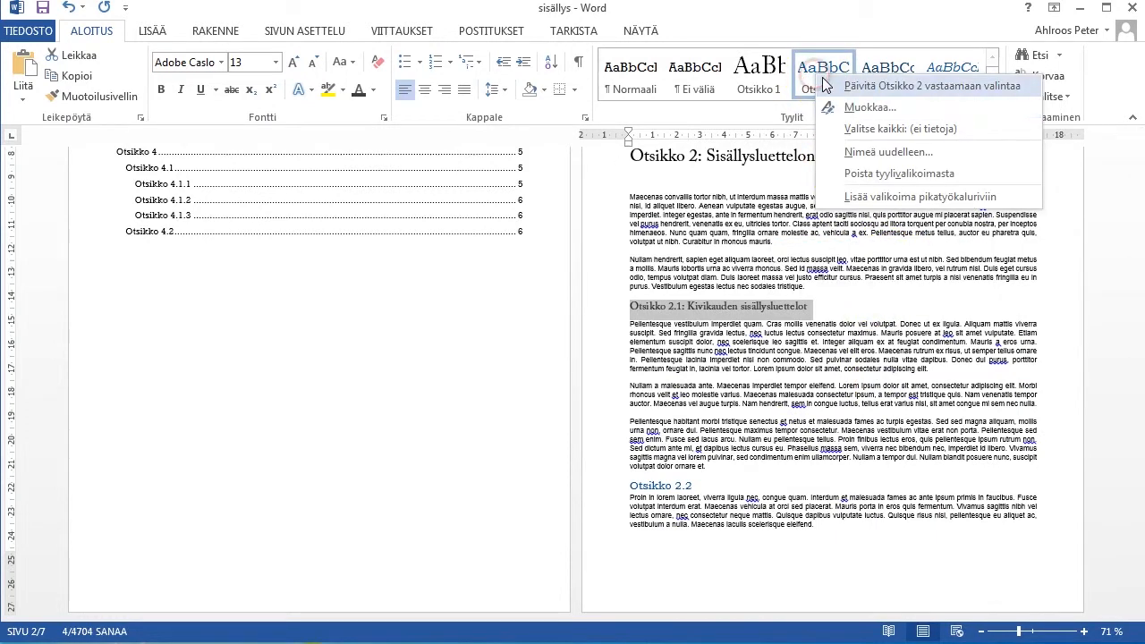
{"action": "left_click", "coordinate": [856, 86]}
{"action": "left_click", "coordinate": [881, 309]}
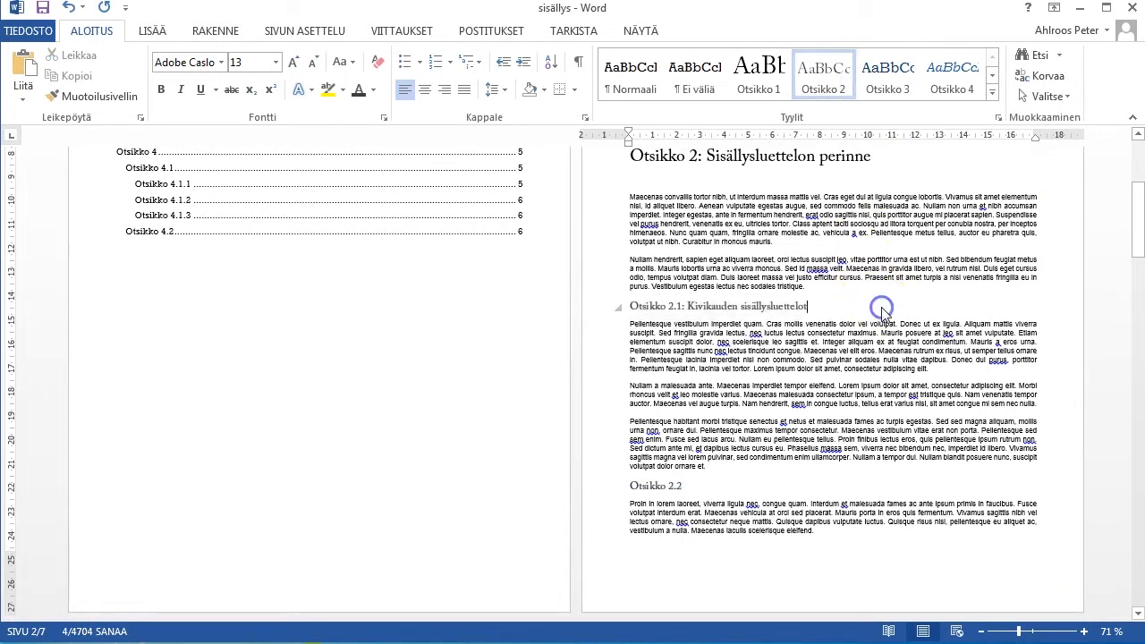
Number the headings with the multilevel list linked to the heading styles (1 Otsikko 1, 1.1 Otsikko 2, 1.1.1 Otsikko 3), starting from the "Otsikko 1" heading.
{"action": "scroll", "coordinate": [880, 309], "scroll_direction": "up", "scroll_amount": 5}
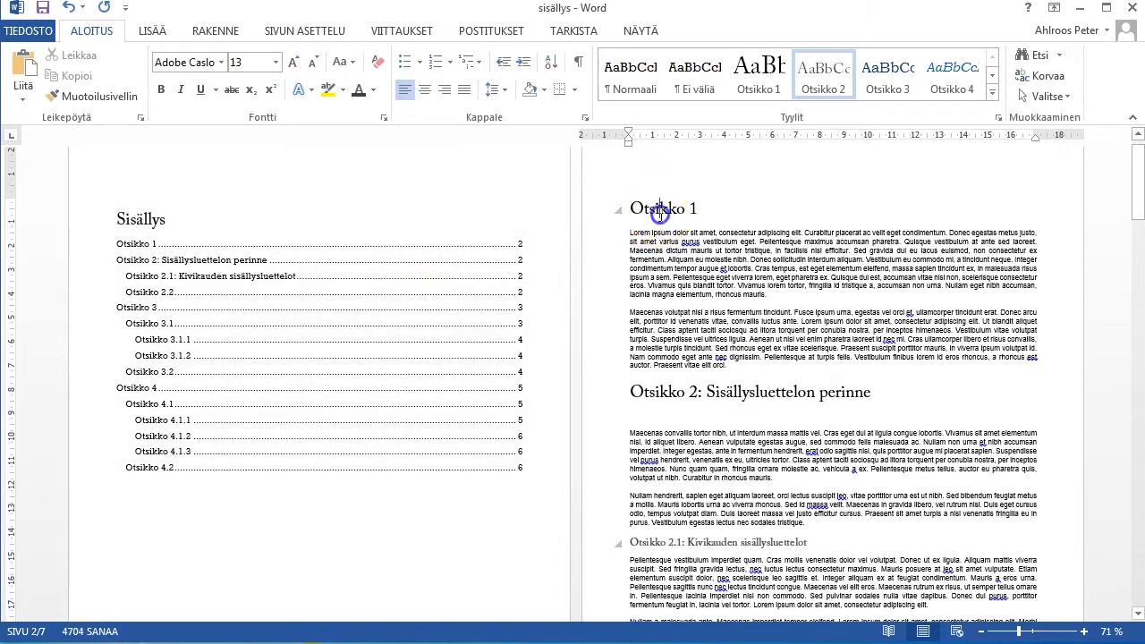
{"action": "left_click", "coordinate": [659, 212]}
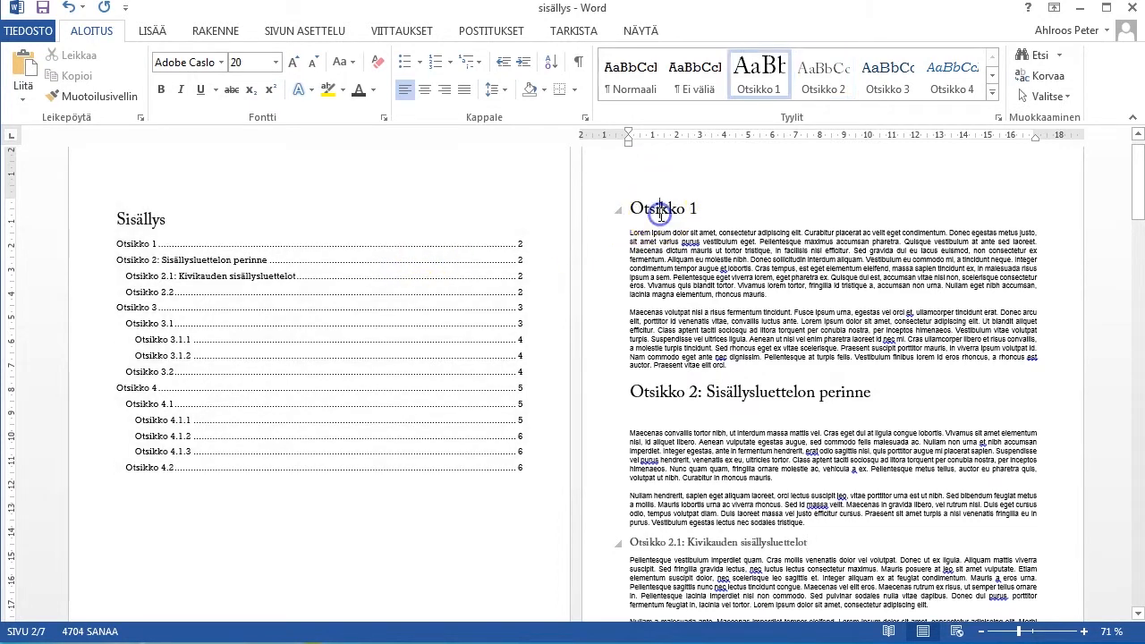
{"action": "left_click", "coordinate": [450, 63]}
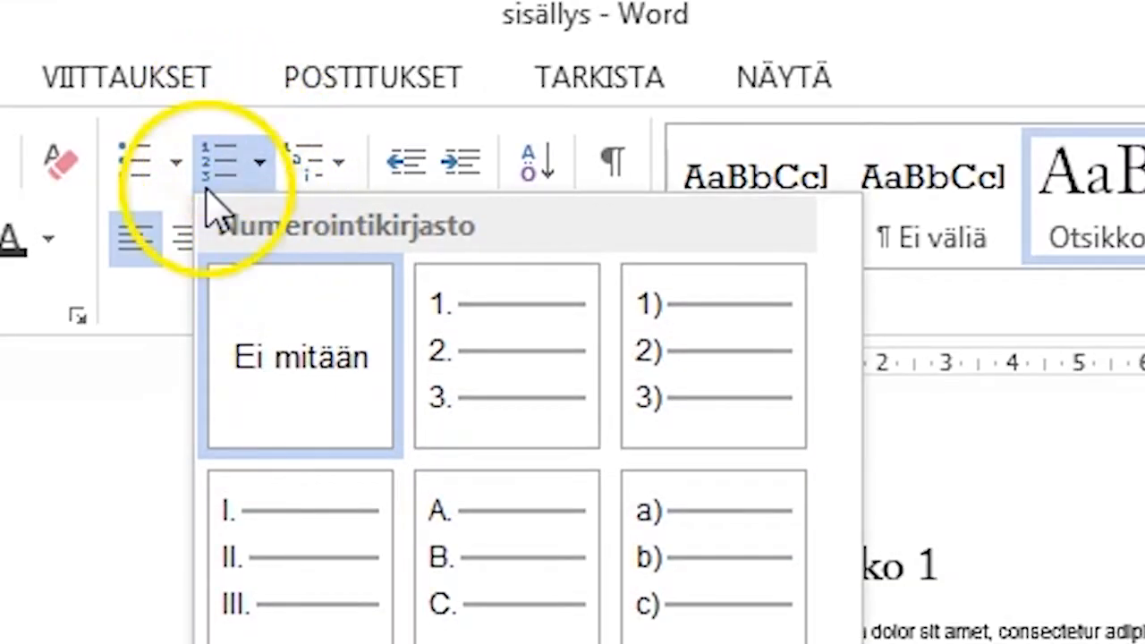
{"action": "left_click", "coordinate": [266, 172]}
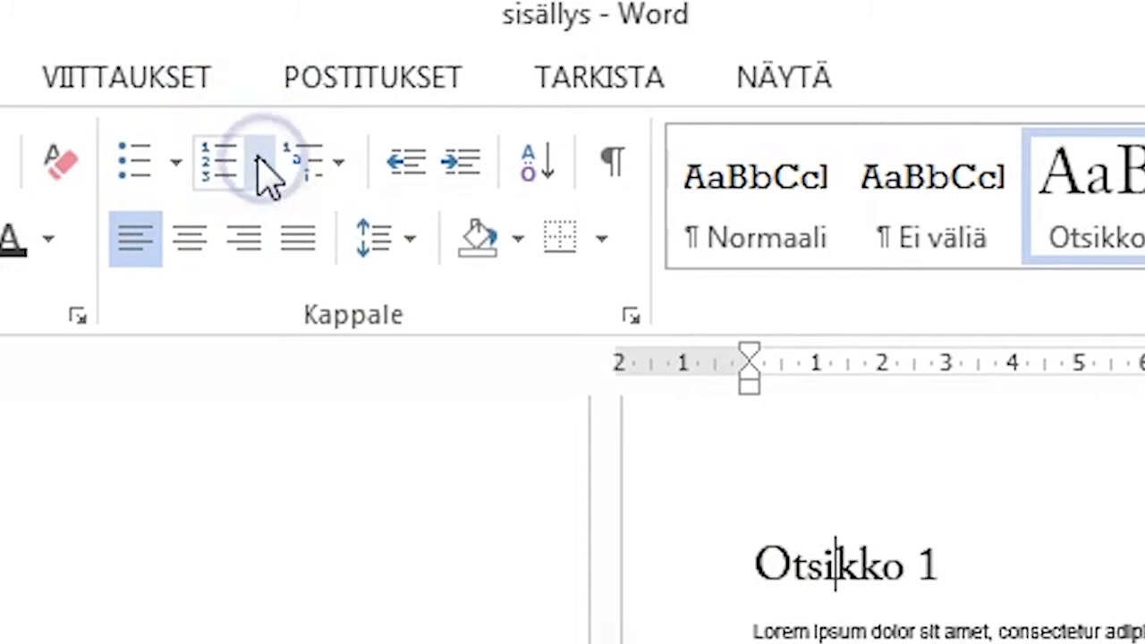
{"action": "left_click", "coordinate": [339, 167]}
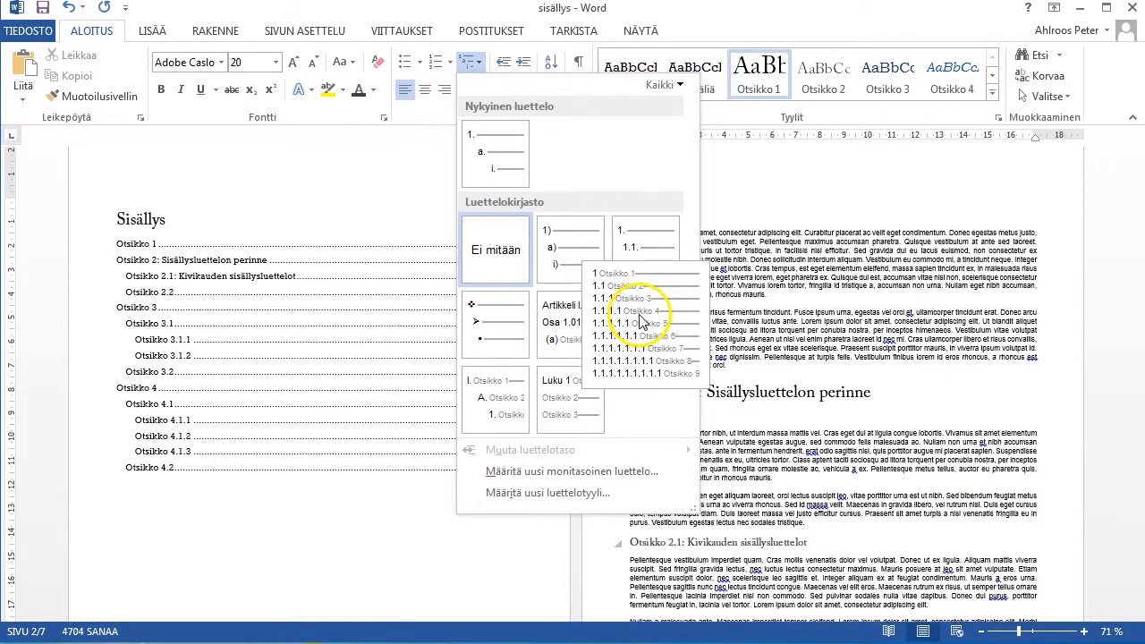
{"action": "left_click", "coordinate": [641, 321]}
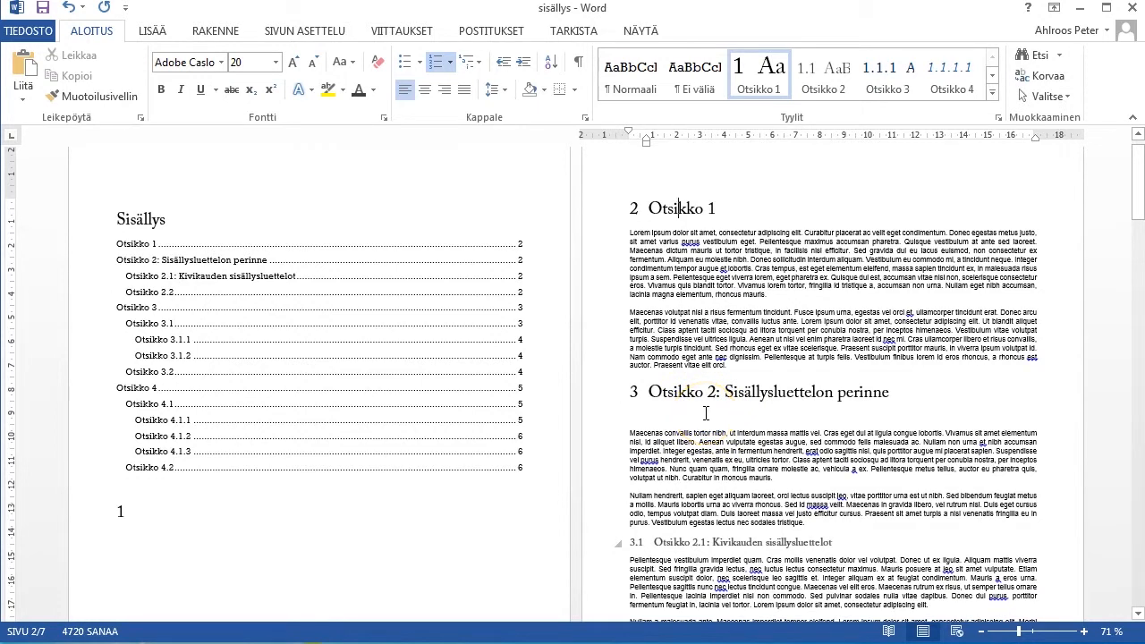
Delete the empty numbered heading paragraph below the table of contents, showing the formatting marks only while removing it.
{"action": "scroll", "coordinate": [705, 413], "scroll_direction": "down", "scroll_amount": 9}
{"action": "scroll", "coordinate": [701, 409], "scroll_direction": "down", "scroll_amount": 6}
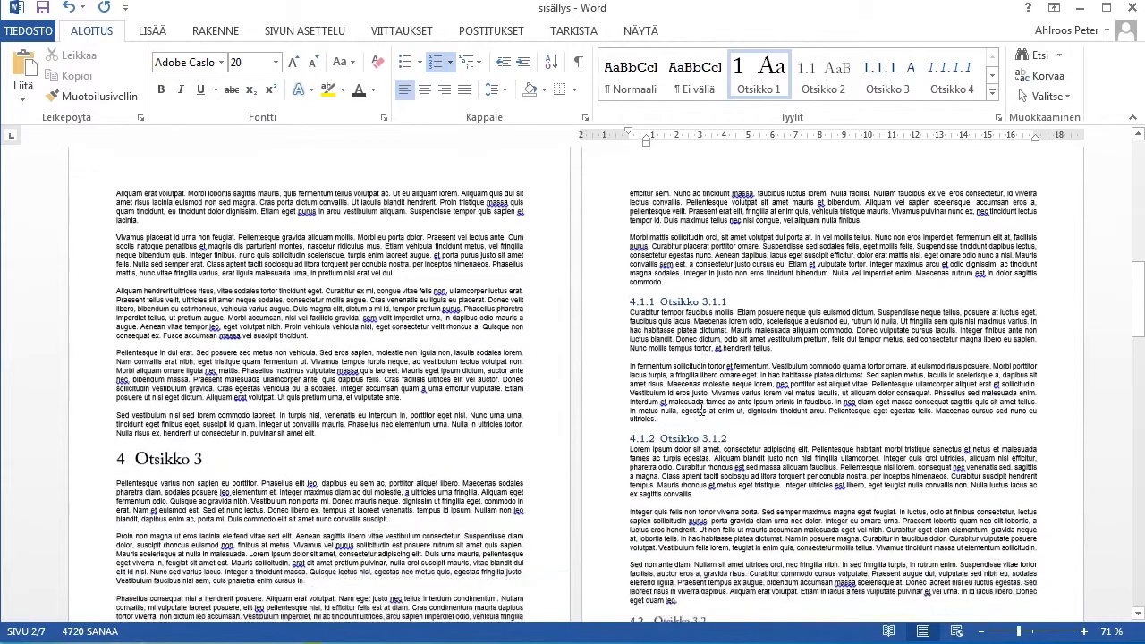
{"action": "scroll", "coordinate": [701, 410], "scroll_direction": "up", "scroll_amount": 15}
{"action": "left_click", "coordinate": [638, 229]}
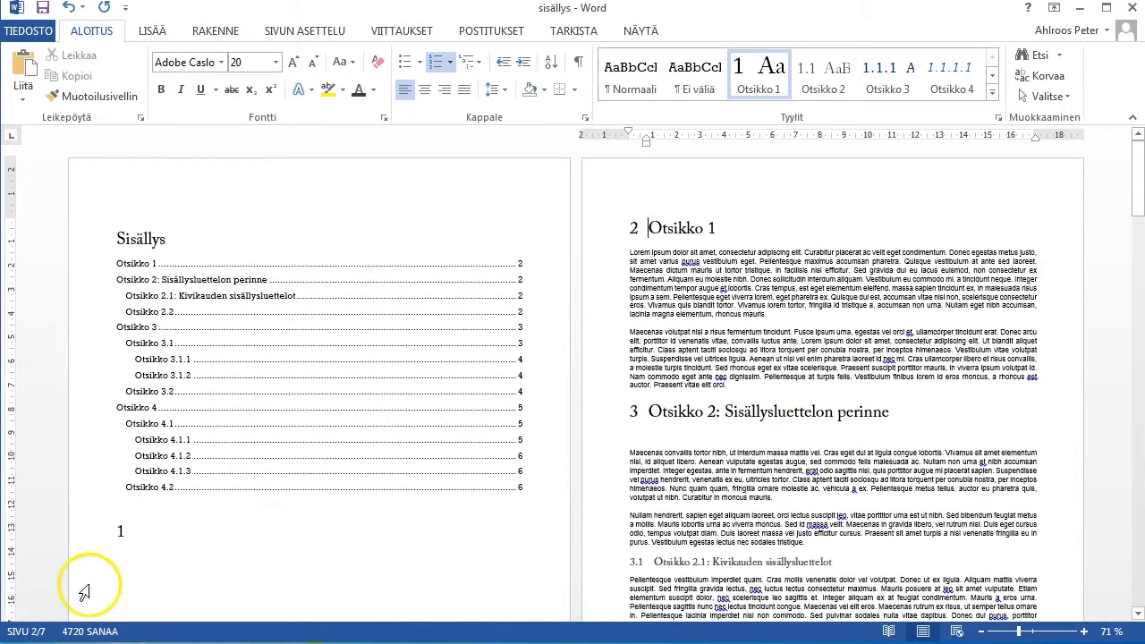
{"action": "left_click", "coordinate": [128, 534]}
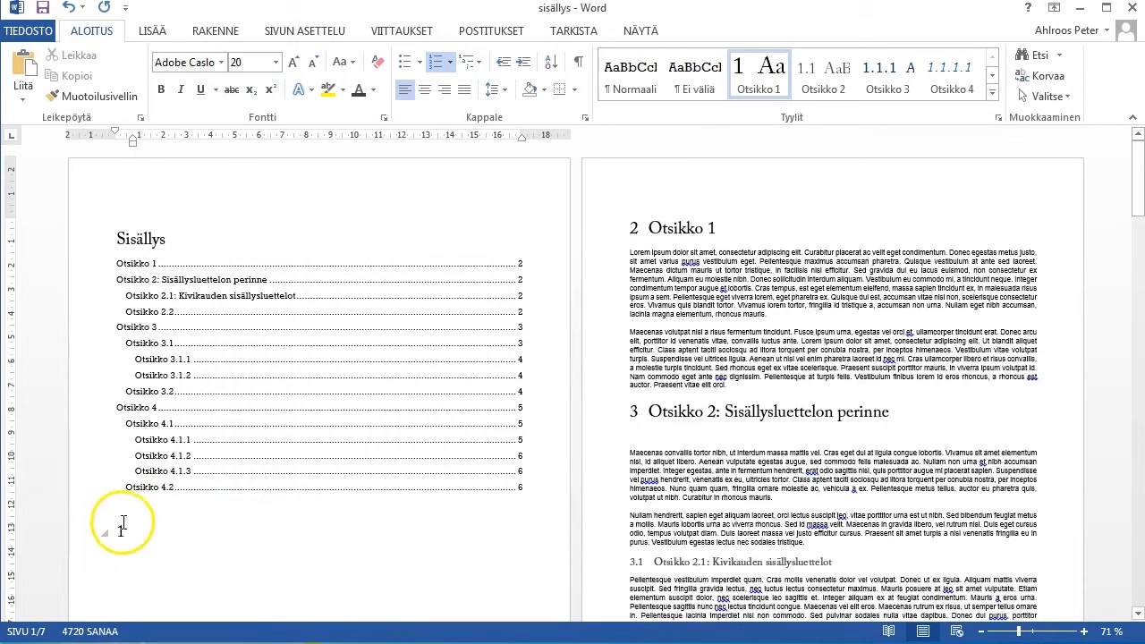
{"action": "left_click", "coordinate": [133, 532]}
{"action": "left_click", "coordinate": [176, 552]}
{"action": "left_click", "coordinate": [578, 60]}
{"action": "left_click", "coordinate": [148, 530]}
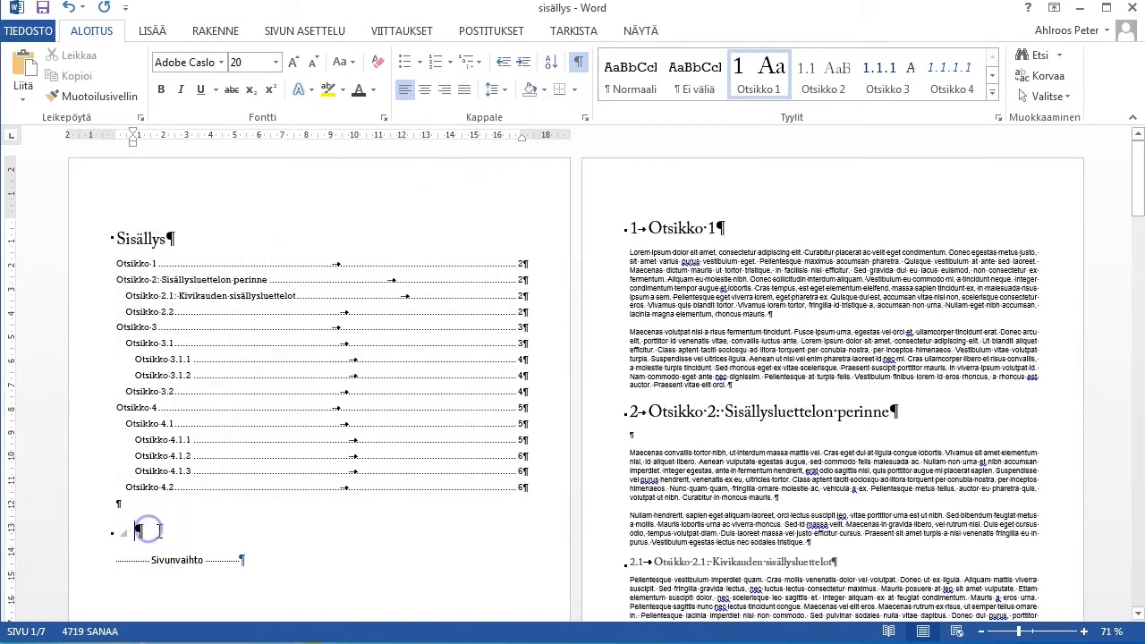
{"action": "key", "text": "Delete"}
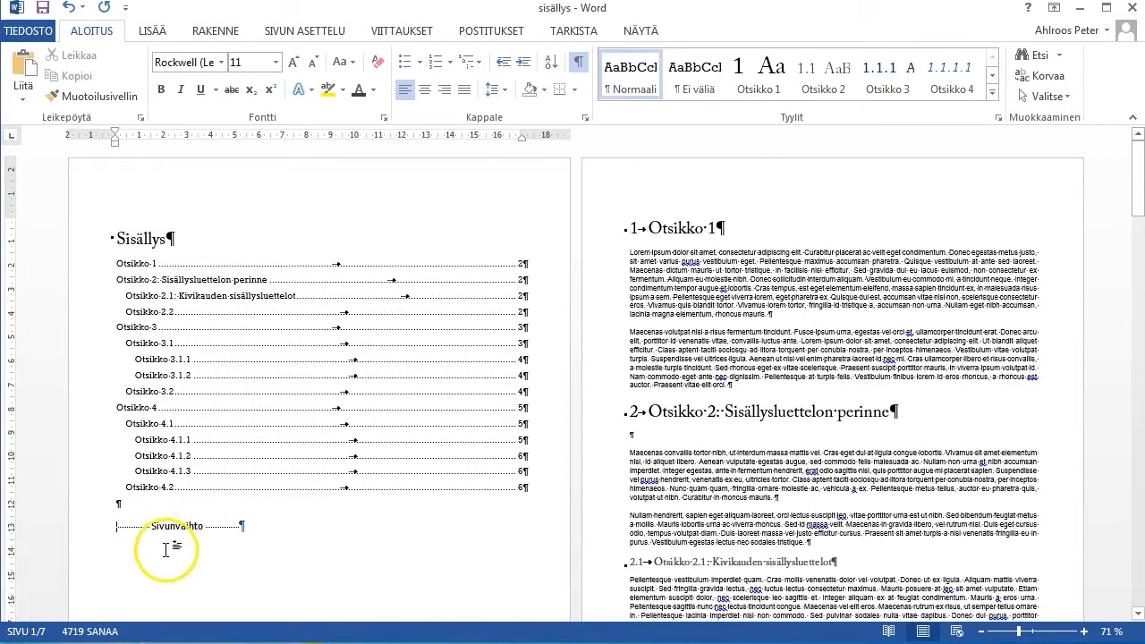
{"action": "left_click", "coordinate": [578, 60]}
Replace the first heading's text "Otsikko 1" with "Uusi kappalenimi" and update the table of contents field.
{"action": "left_click", "coordinate": [587, 166]}
{"action": "left_click", "coordinate": [712, 226]}
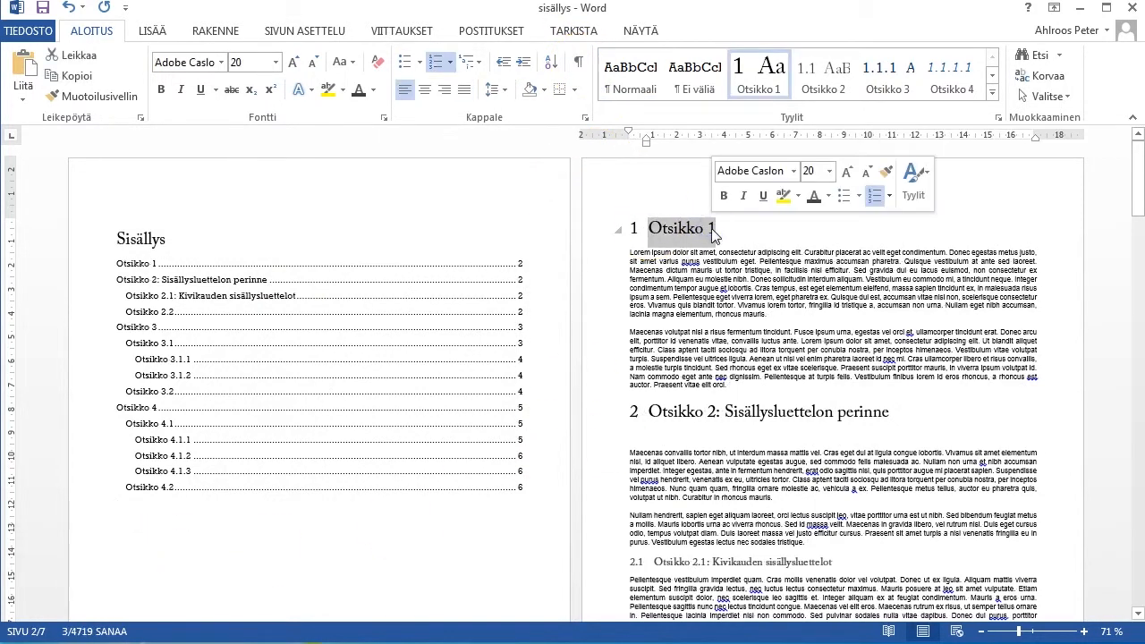
{"action": "type", "text": "Uusi kappalenimi"}
{"action": "right_click", "coordinate": [199, 261]}
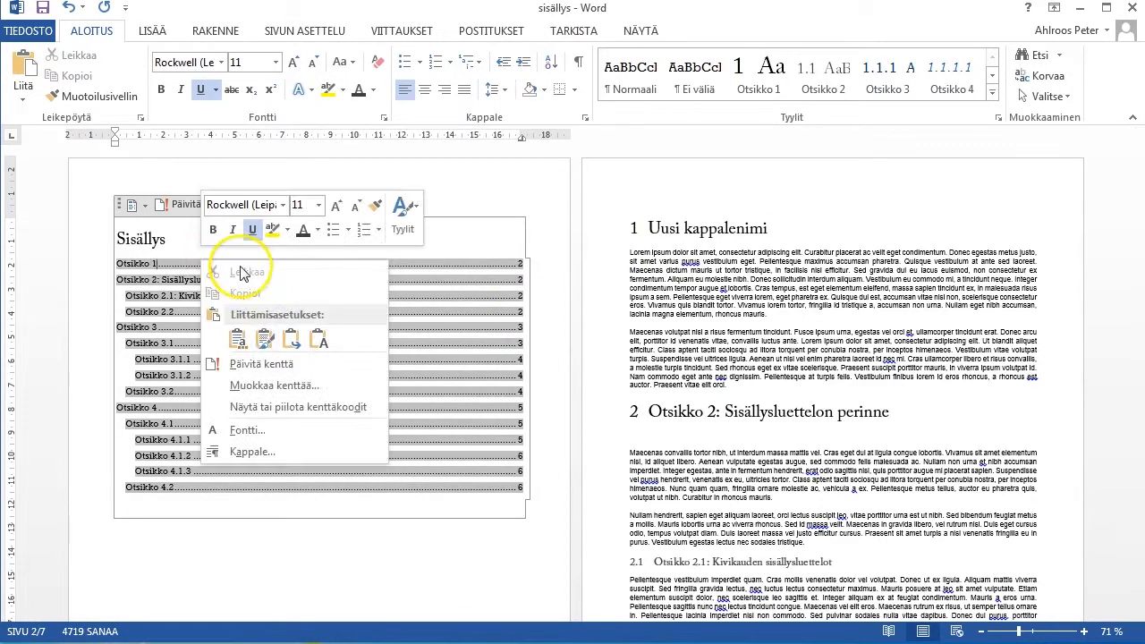
{"action": "left_click", "coordinate": [261, 364]}
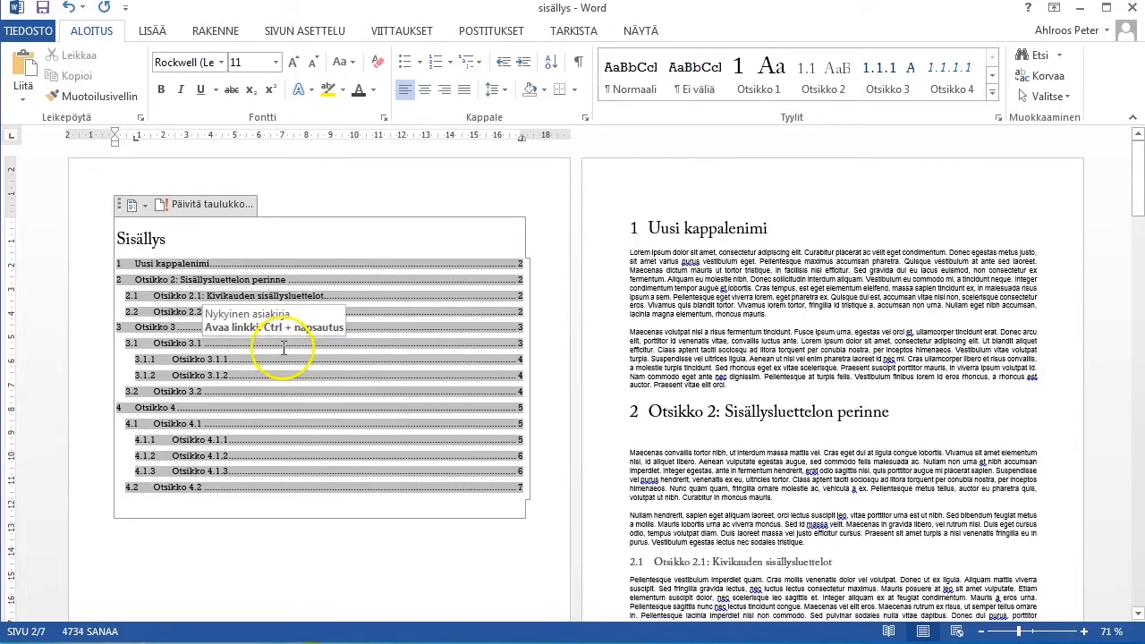